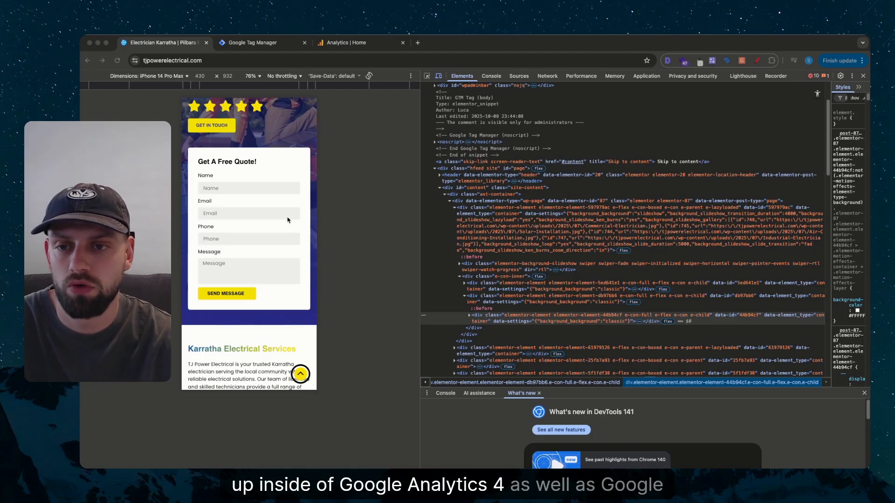
{"action": "scroll", "coordinate": [280, 223], "scroll_direction": "down", "scroll_amount": 1}
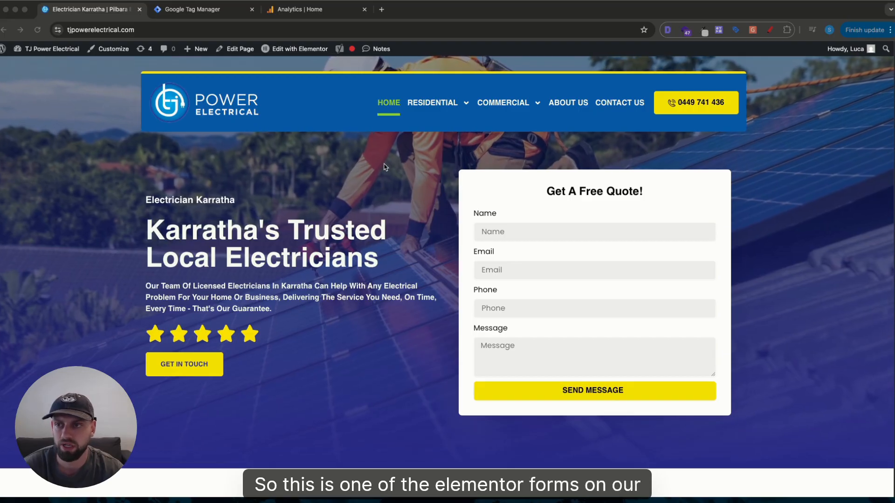
{"action": "scroll", "coordinate": [341, 159], "scroll_direction": "down", "scroll_amount": 1}
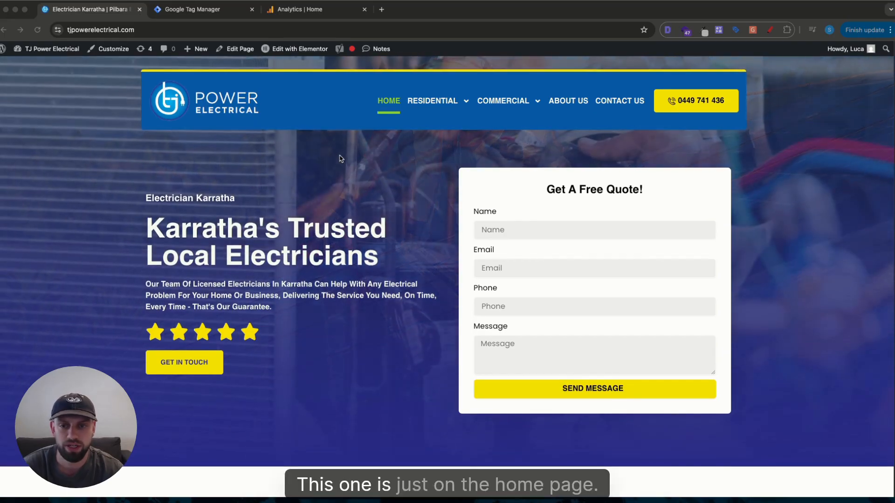
{"action": "scroll", "coordinate": [342, 159], "scroll_direction": "up", "scroll_amount": 1}
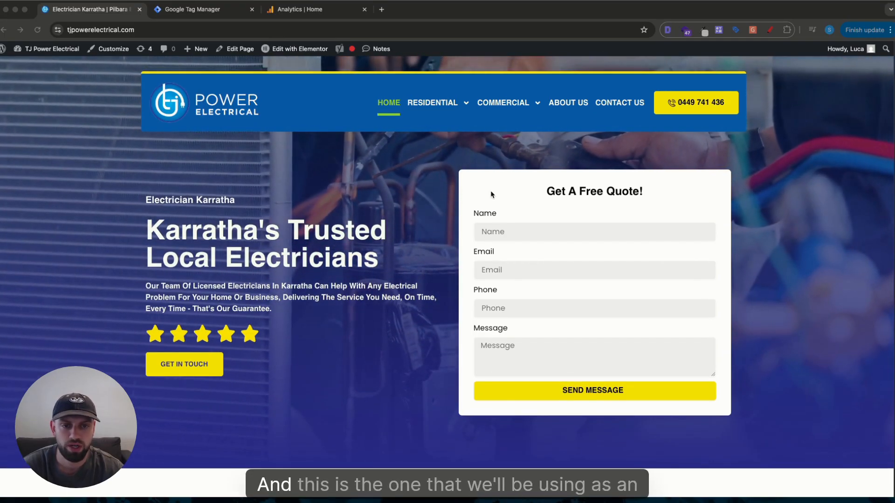
{"action": "scroll", "coordinate": [493, 186], "scroll_direction": "down", "scroll_amount": 2}
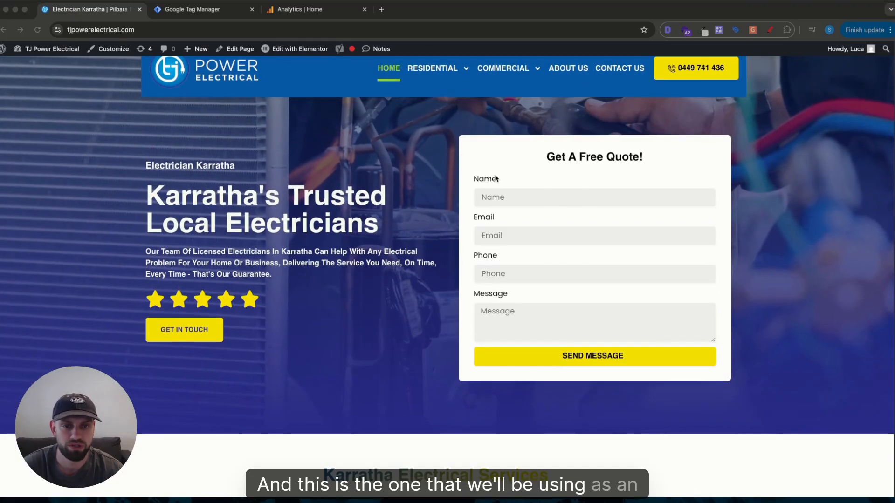
{"action": "scroll", "coordinate": [496, 179], "scroll_direction": "down", "scroll_amount": 5}
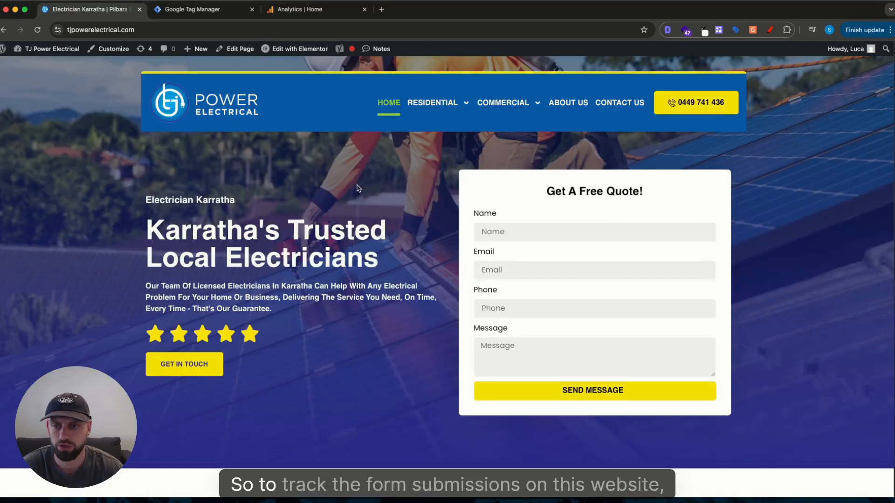
{"action": "scroll", "coordinate": [360, 189], "scroll_direction": "down", "scroll_amount": 1}
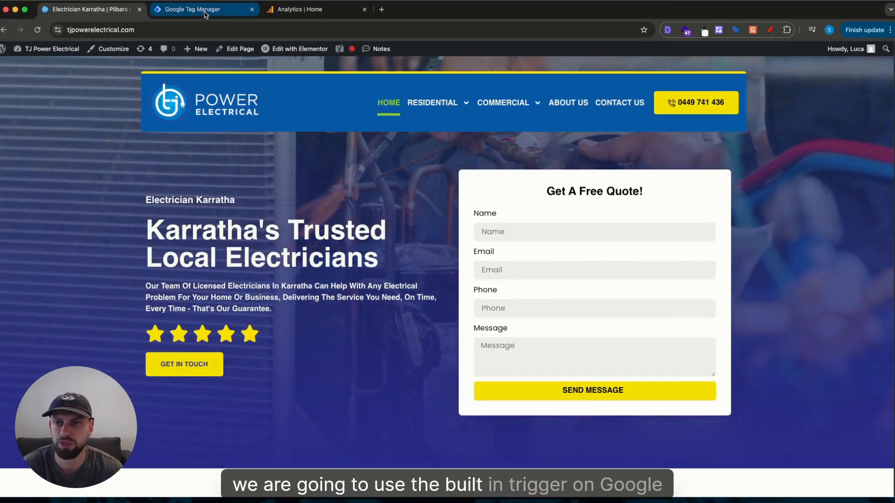
Switch to Google Tag Manager and create a new trigger of the Form Submission type
{"action": "left_click", "coordinate": [205, 13]}
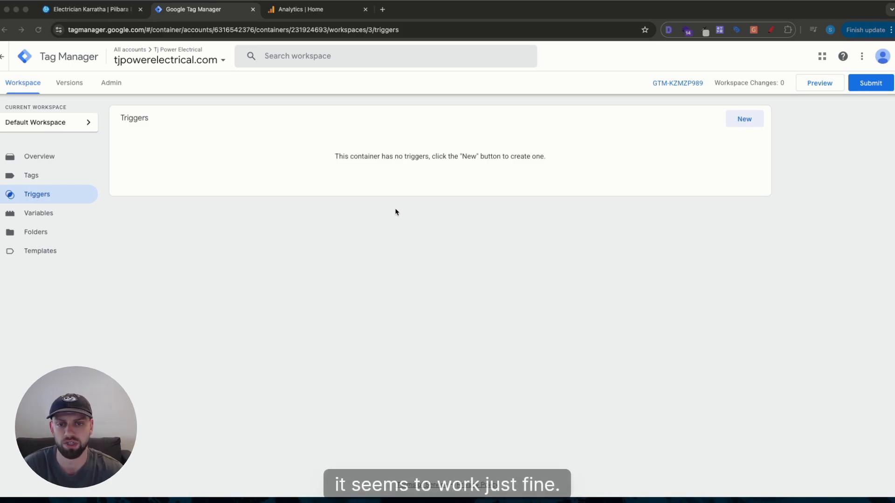
{"action": "left_click", "coordinate": [31, 193]}
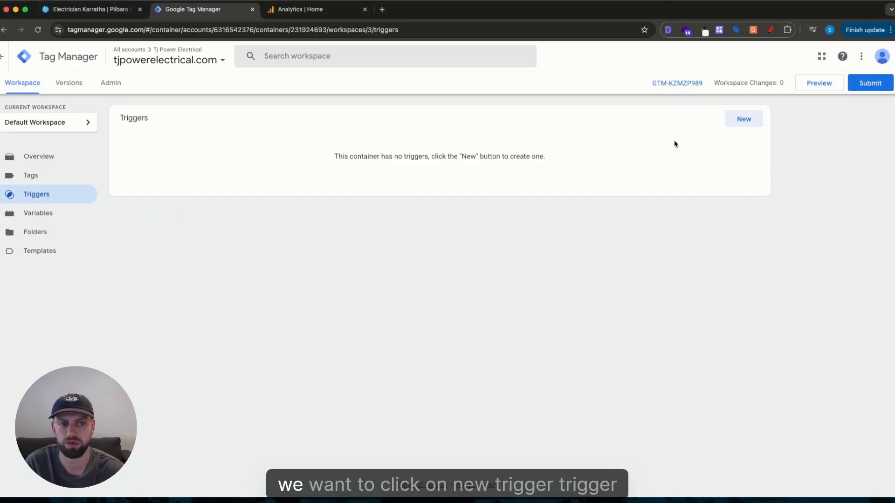
{"action": "left_click", "coordinate": [745, 119]}
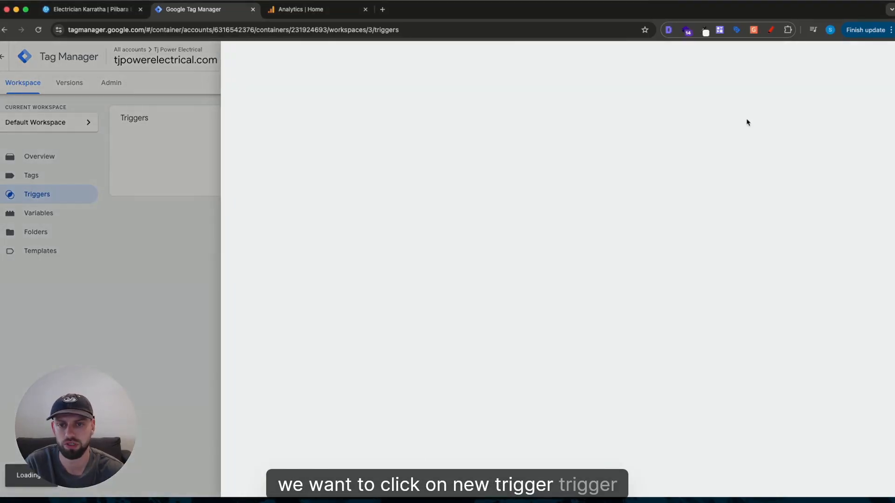
{"action": "left_click", "coordinate": [401, 104]}
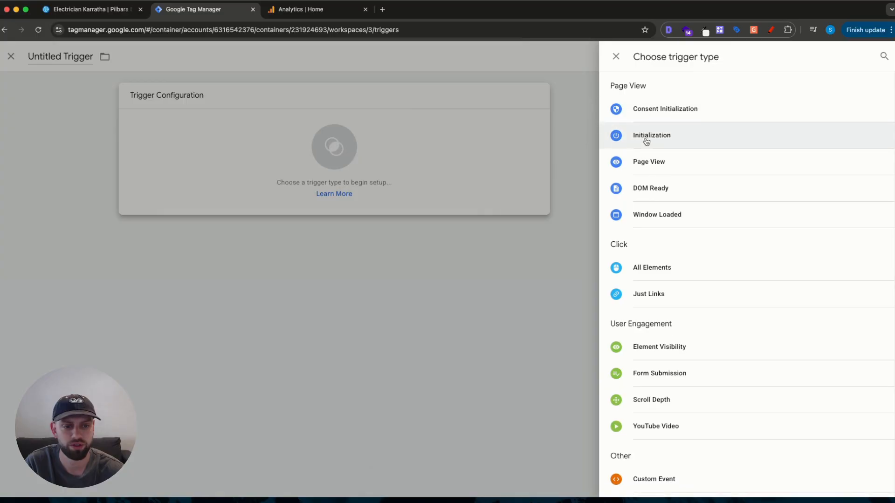
{"action": "scroll", "coordinate": [643, 135], "scroll_direction": "down", "scroll_amount": 3}
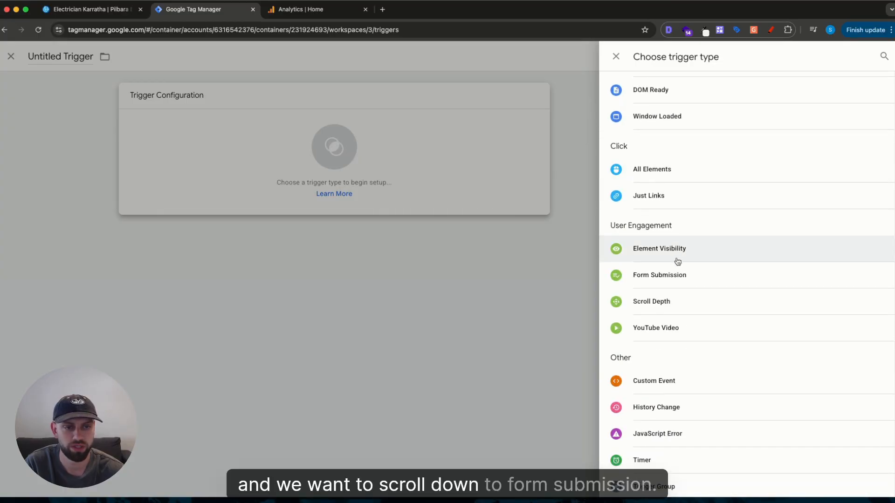
{"action": "left_click", "coordinate": [640, 275]}
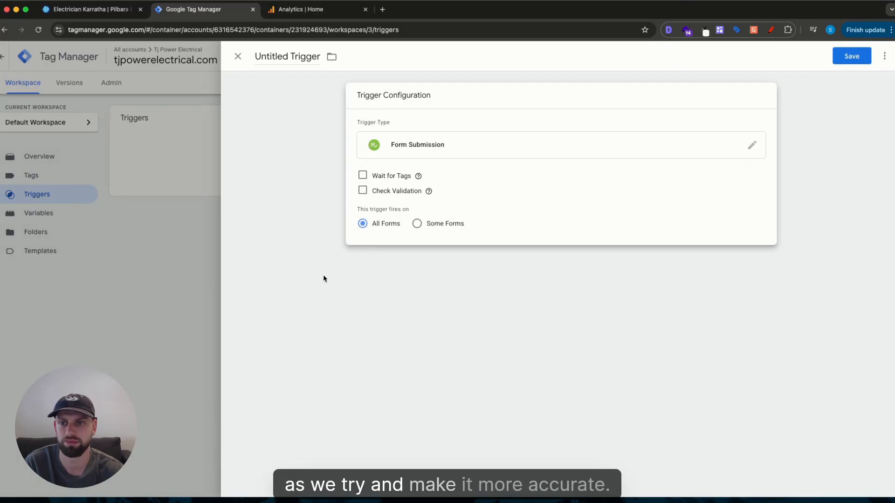
Name the trigger "Form Submission" and save it
{"action": "left_click", "coordinate": [298, 55]}
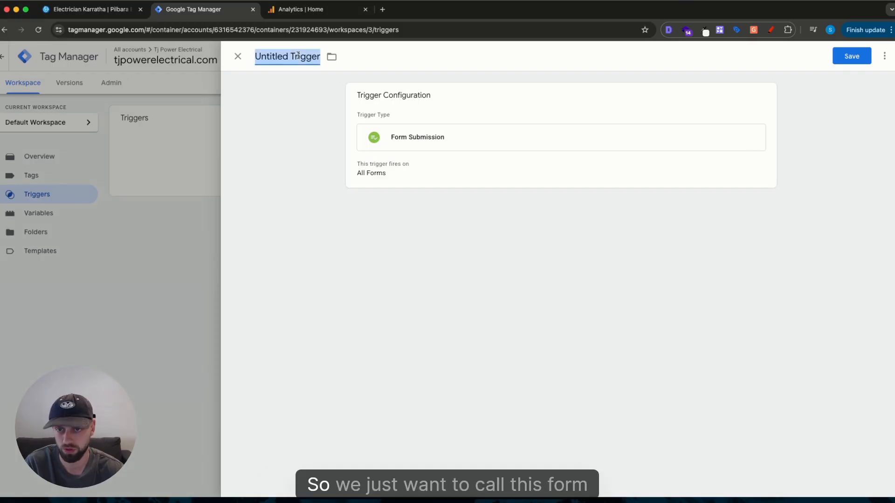
{"action": "type", "text": "Form Sub"}
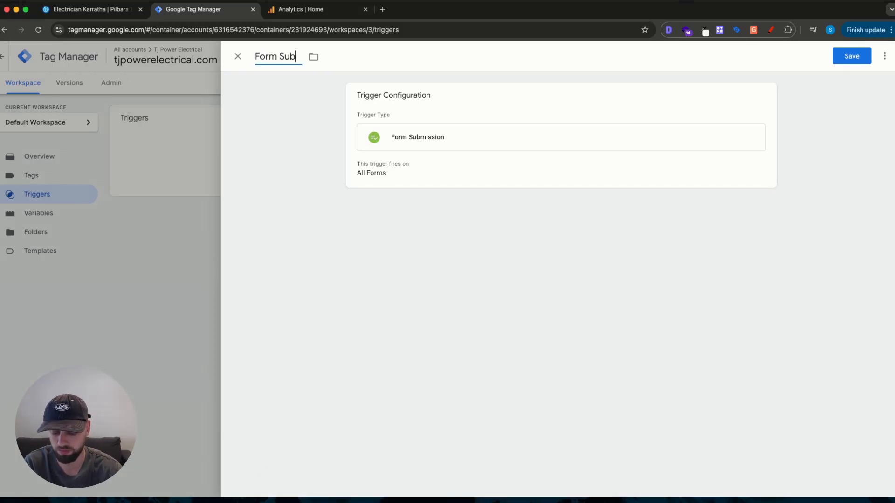
{"action": "type", "text": "mission"}
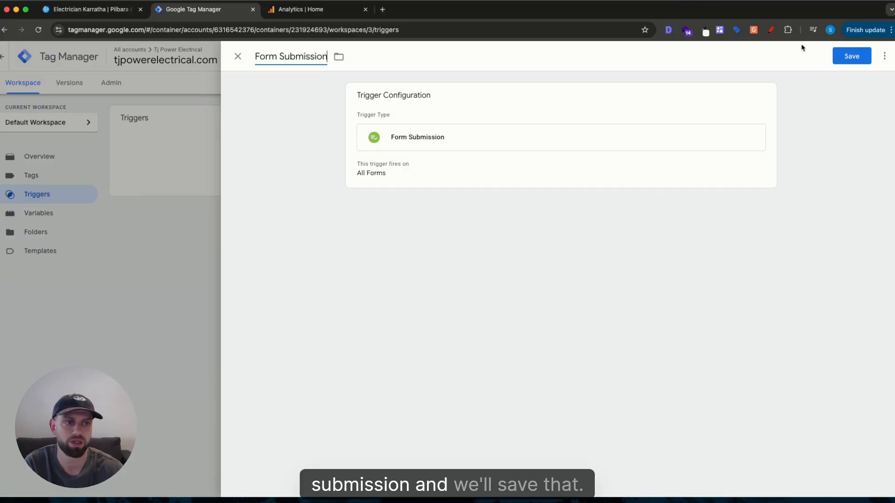
{"action": "left_click", "coordinate": [851, 56]}
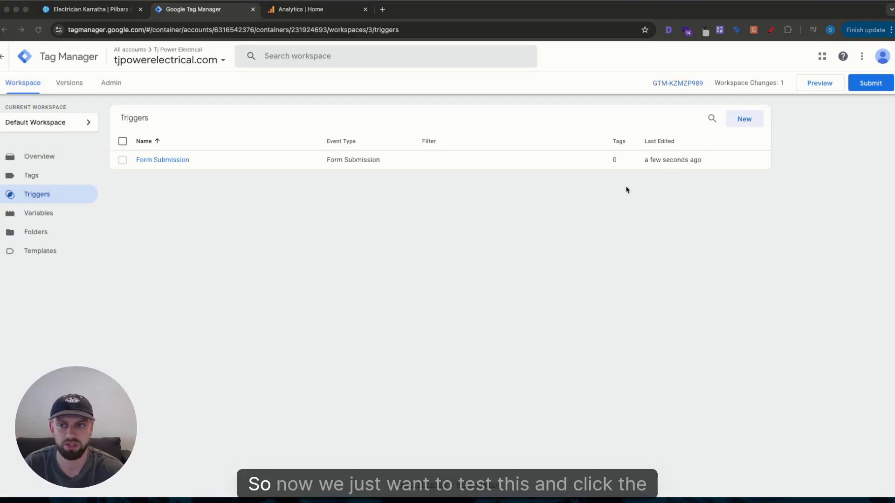
{"action": "left_click", "coordinate": [817, 84]}
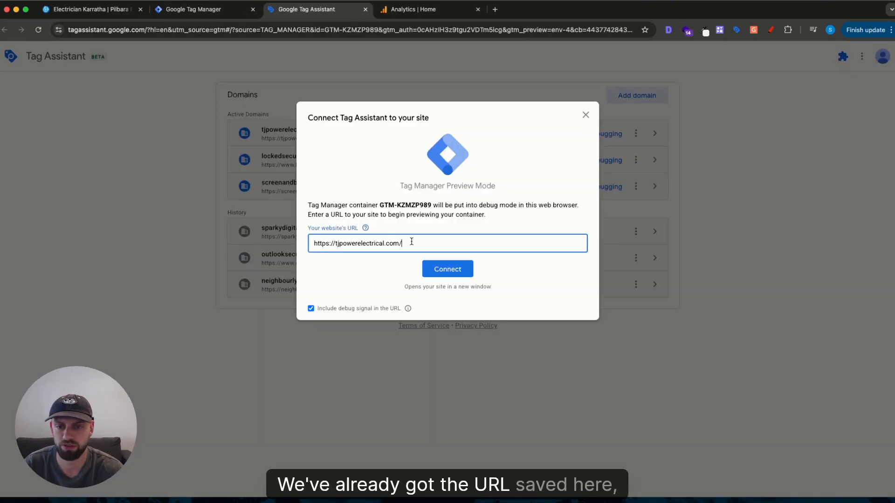
{"action": "triple_click", "coordinate": [411, 241]}
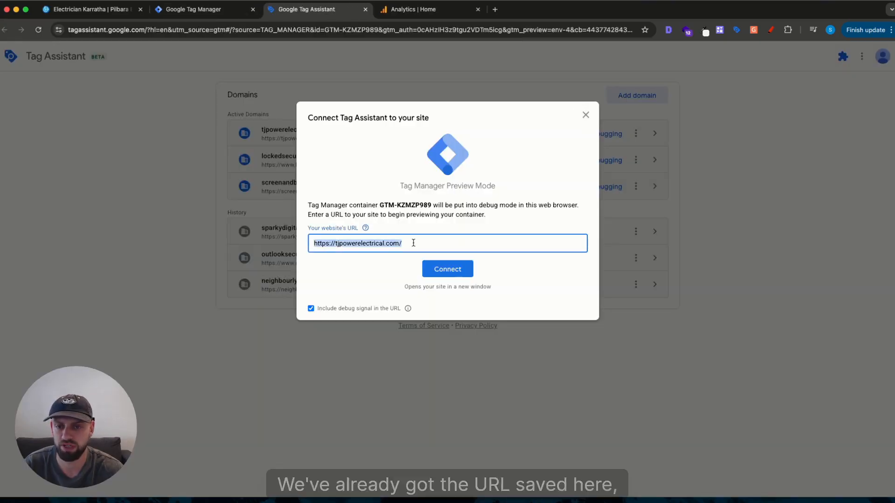
{"action": "left_click", "coordinate": [453, 273]}
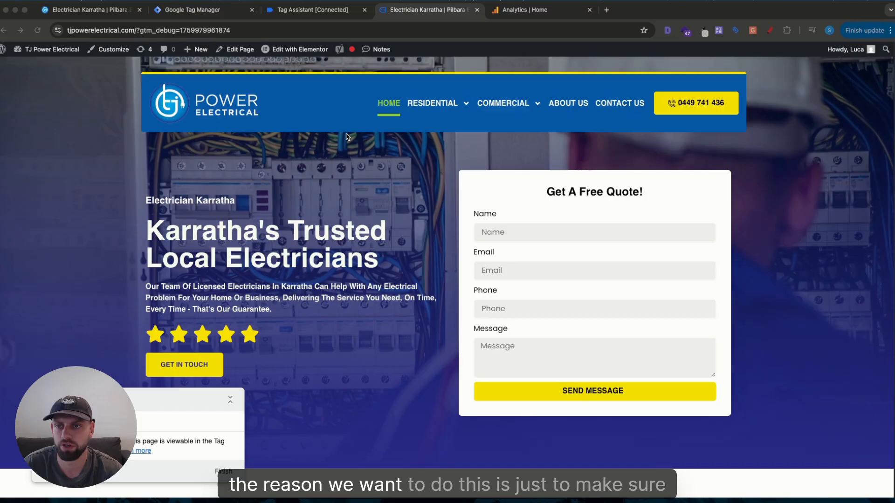
{"action": "left_click", "coordinate": [301, 9]}
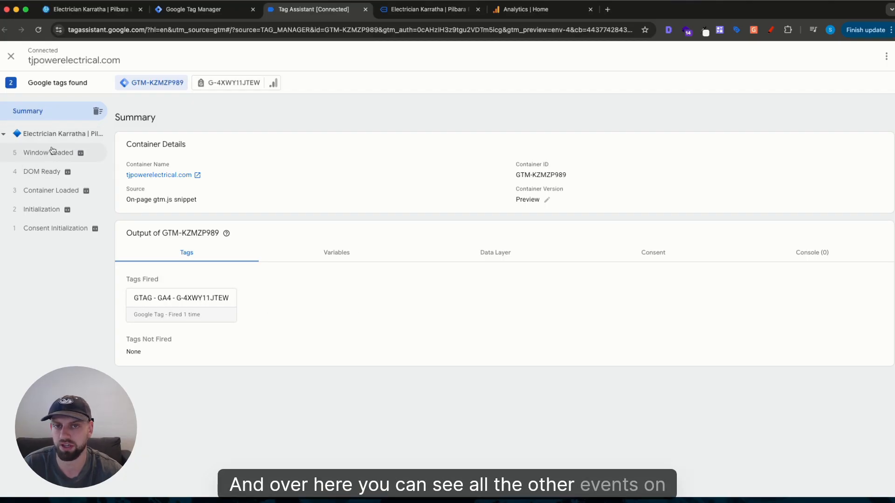
Submit the Get A Free Quote form empty on the debug page and check Tag Assistant for a form event
{"action": "left_click", "coordinate": [422, 10]}
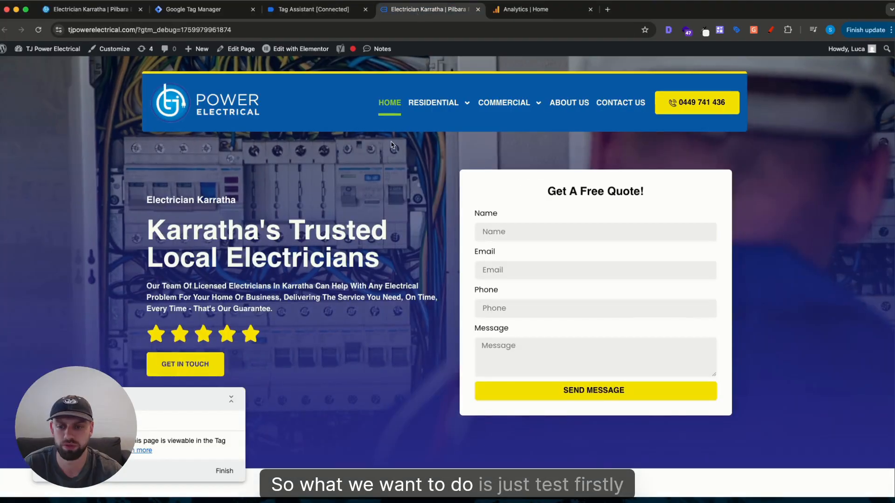
{"action": "scroll", "coordinate": [484, 340], "scroll_direction": "down", "scroll_amount": 1}
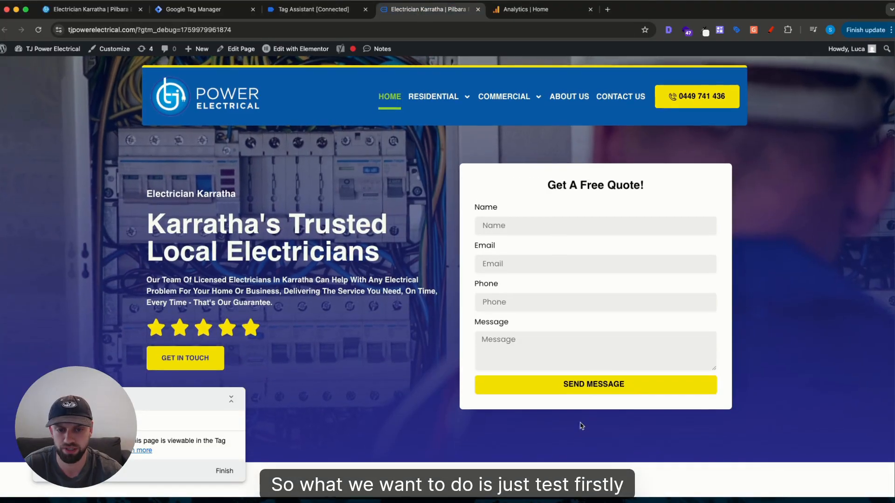
{"action": "left_click", "coordinate": [578, 386]}
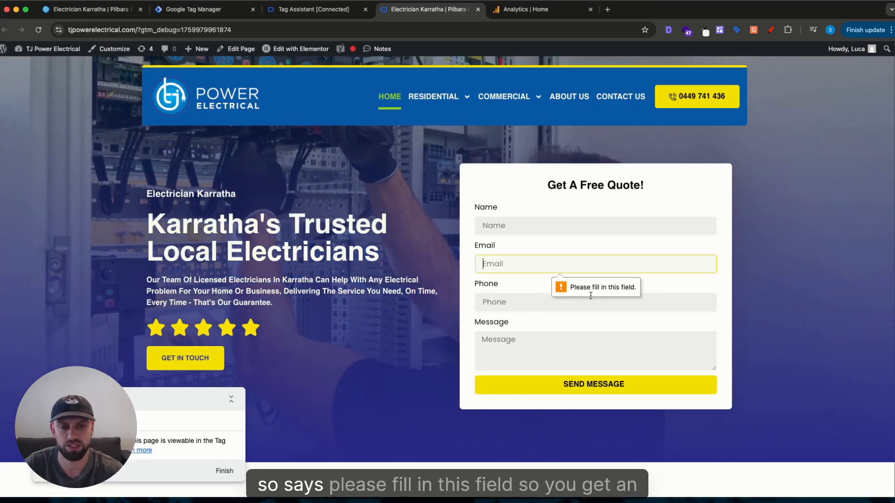
{"action": "left_click", "coordinate": [312, 11]}
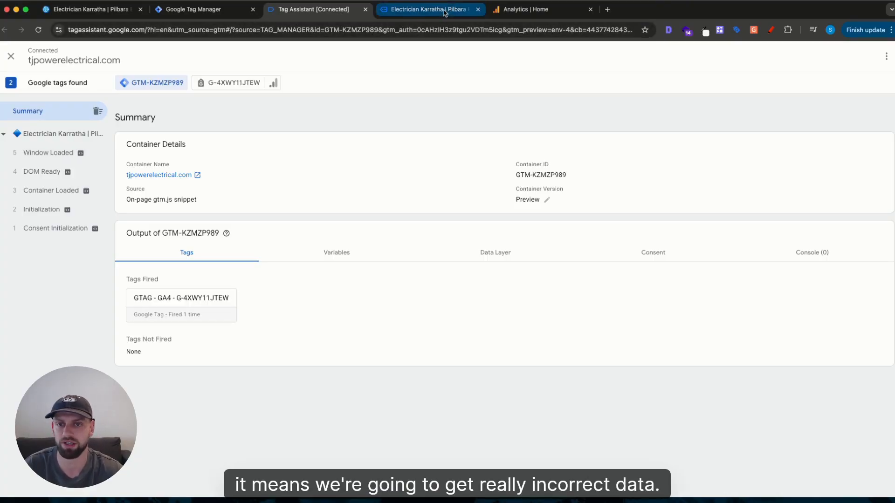
Fill in the Get A Free Quote form with a test name, e-mail, phone number and the message "test", and send it
{"action": "left_click", "coordinate": [425, 10]}
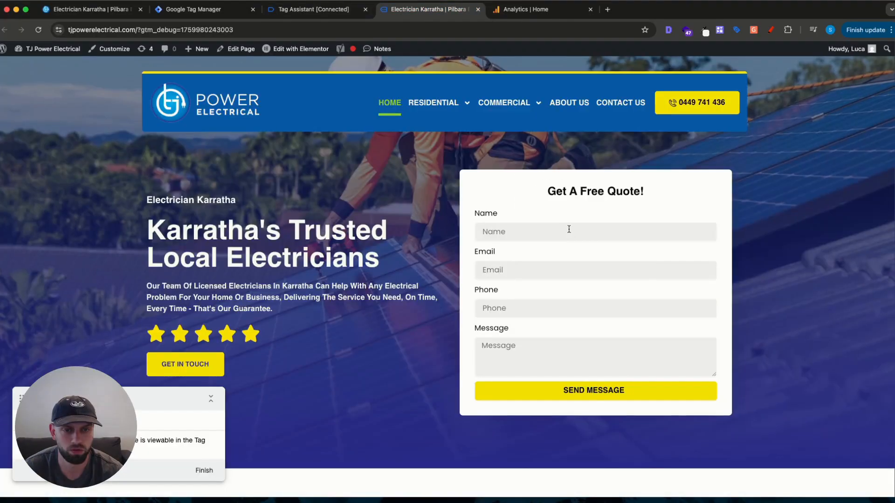
{"action": "left_click", "coordinate": [547, 232]}
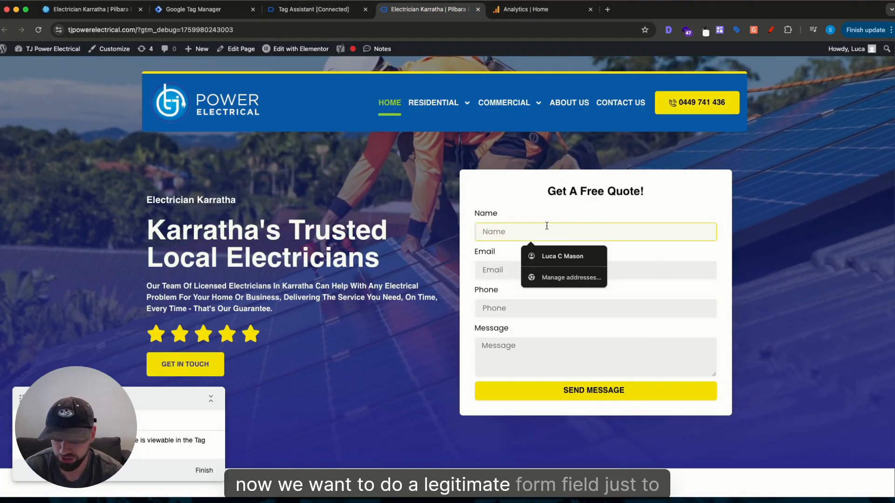
{"action": "type", "text": "Luca test"}
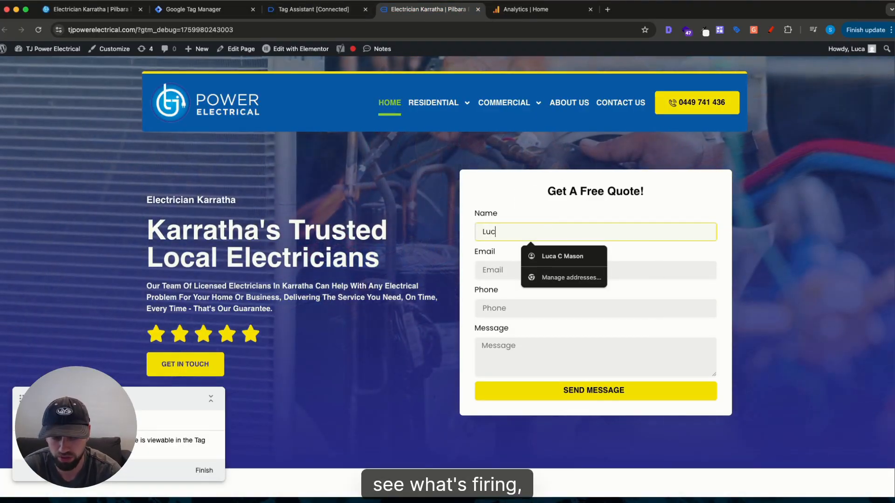
{"action": "key", "text": "Tab"}
{"action": "type", "text": "test@gmail.com"}
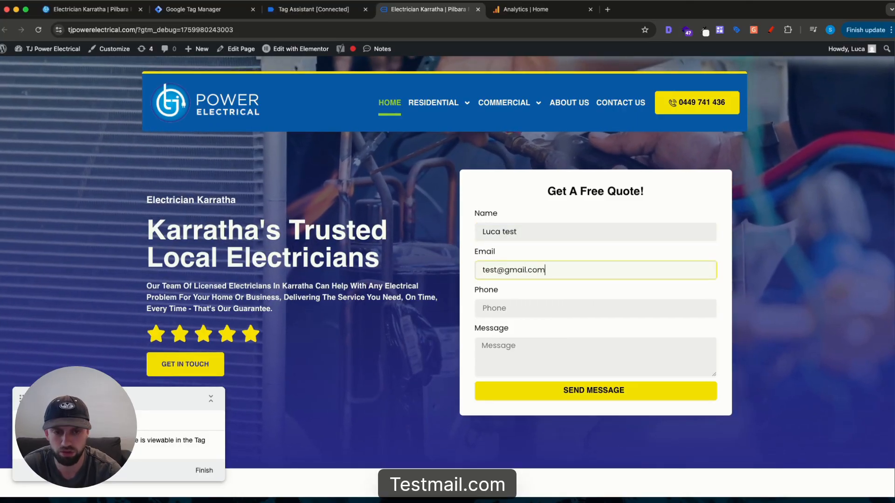
{"action": "key", "text": "Tab"}
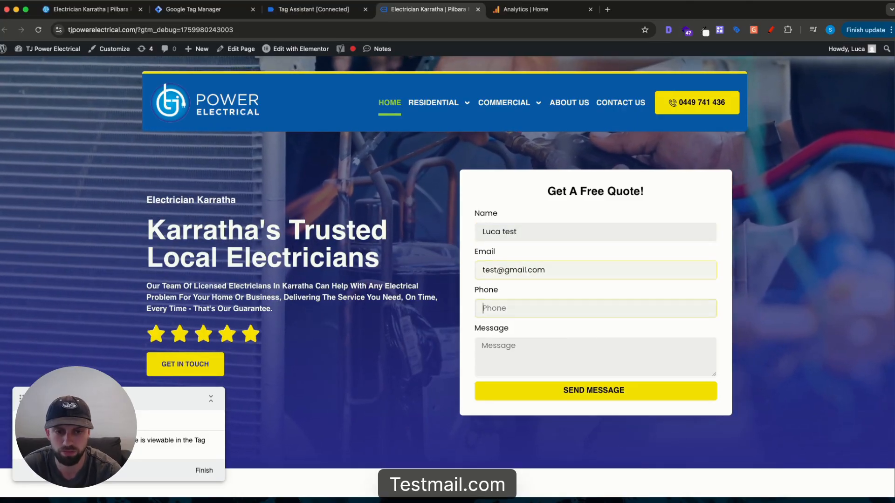
{"action": "type", "text": "0400000000"}
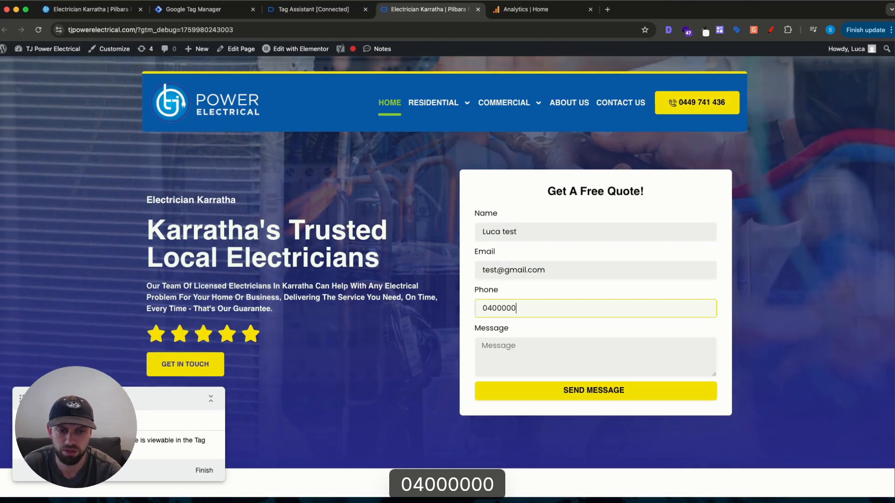
{"action": "key", "text": "Tab"}
{"action": "type", "text": "test"}
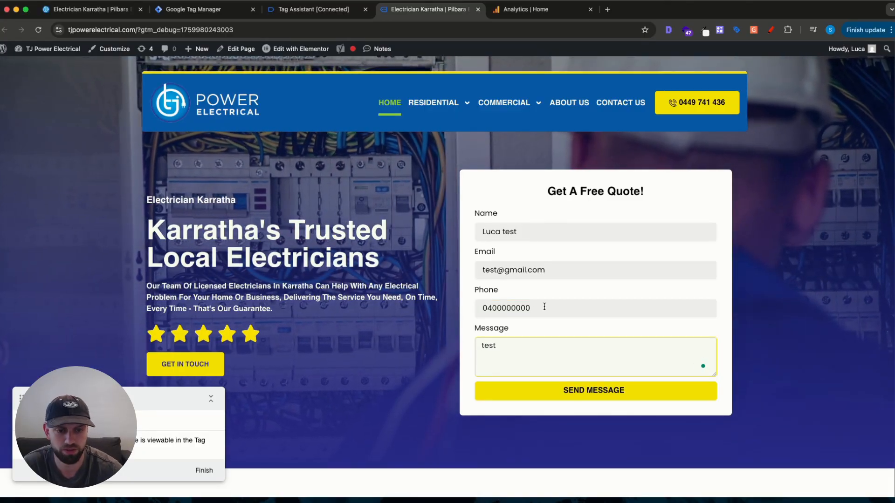
{"action": "left_click", "coordinate": [593, 391]}
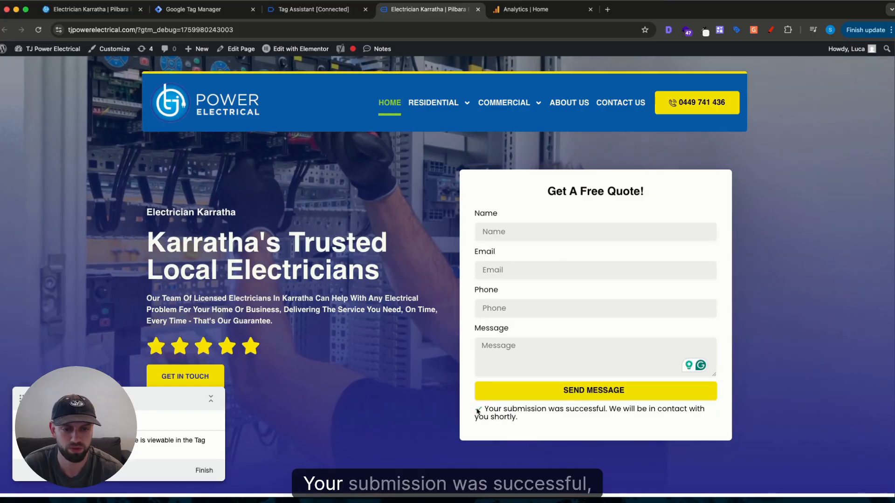
Check the form's submission message and examine the Form Submit event in Tag Assistant
{"action": "left_click_drag", "start_coordinate": [480, 410], "coordinate": [518, 421]}
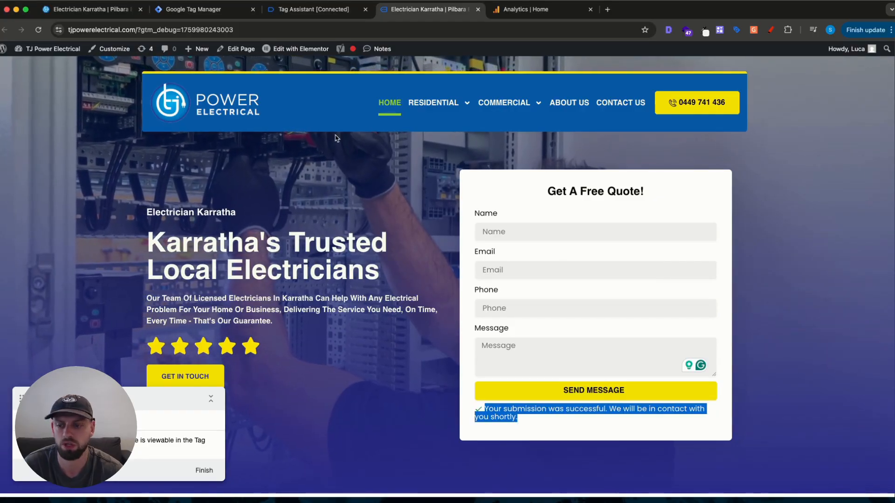
{"action": "left_click", "coordinate": [355, 9]}
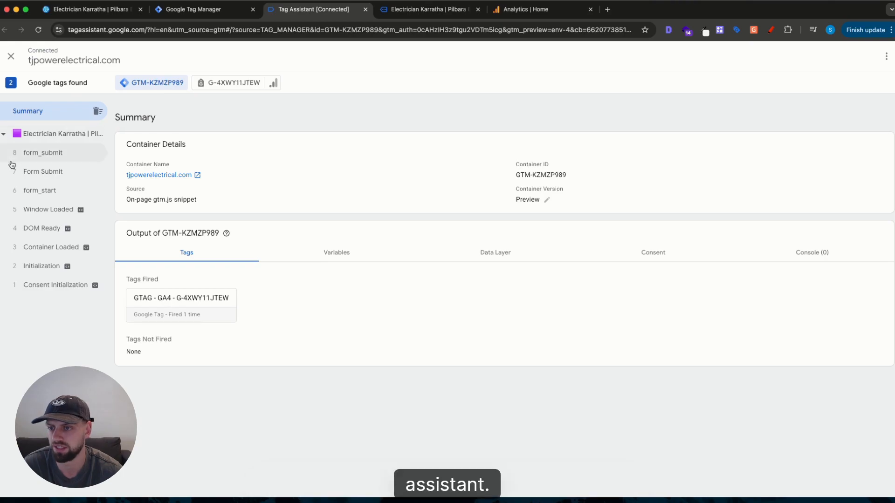
{"action": "left_click", "coordinate": [63, 177]}
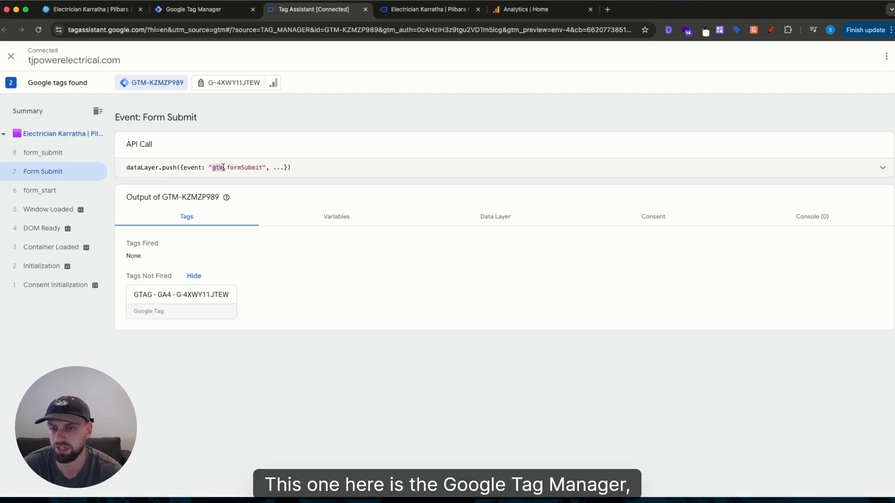
Compare the API calls of the form_submit and Form Submit events in Tag Assistant
{"action": "left_click", "coordinate": [57, 156]}
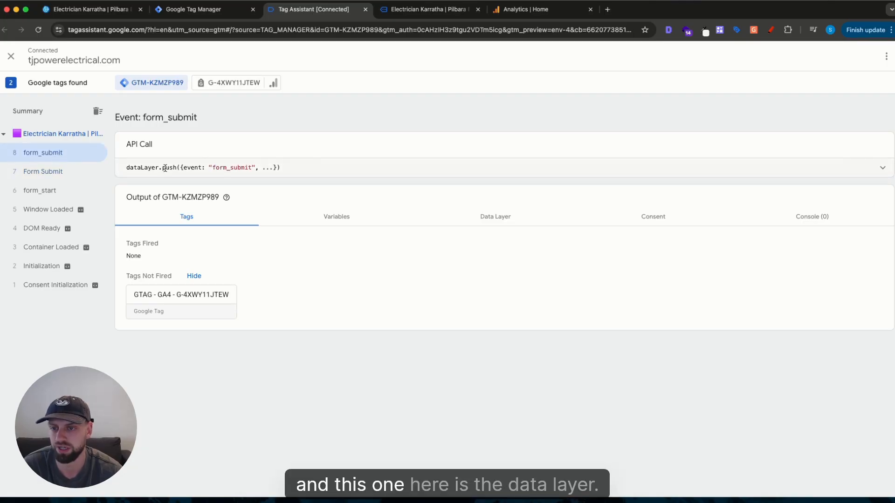
{"action": "left_click_drag", "start_coordinate": [133, 167], "coordinate": [248, 166]}
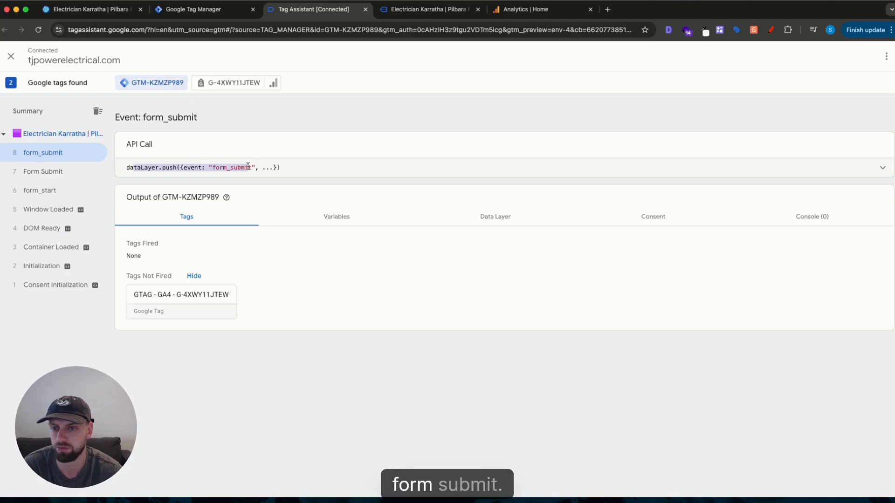
{"action": "left_click", "coordinate": [43, 171]}
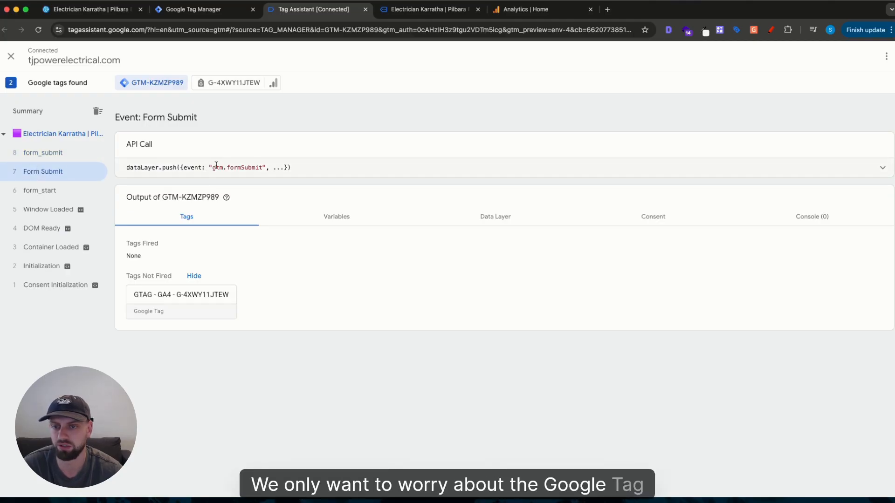
{"action": "left_click_drag", "start_coordinate": [214, 167], "coordinate": [264, 167]}
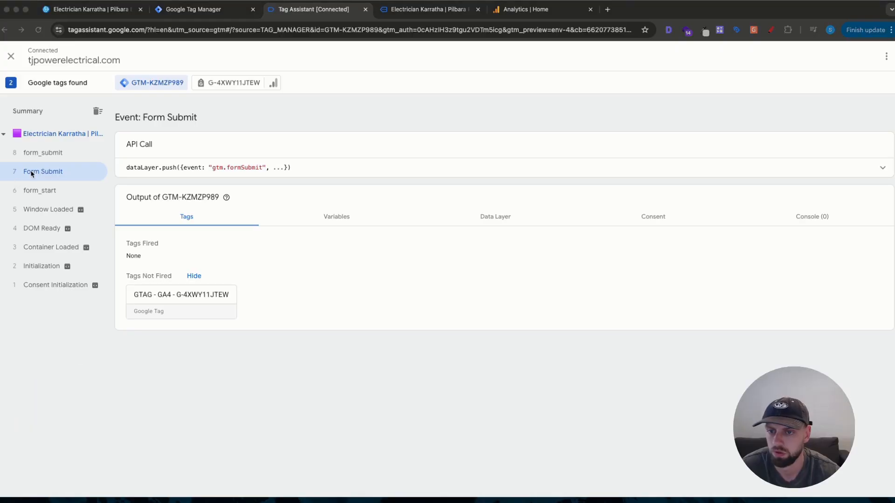
Expand the Form Submit event's API call and examine its element classes, element ID and the list of variables
{"action": "left_click", "coordinate": [43, 173]}
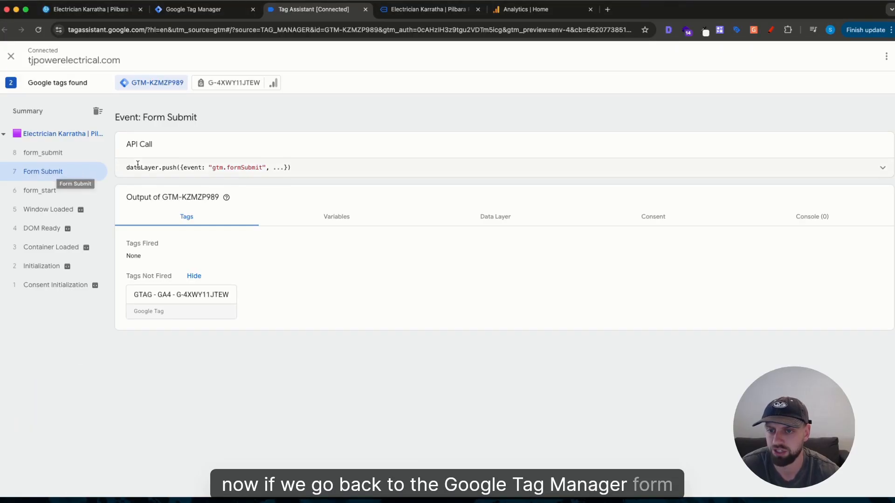
{"action": "left_click", "coordinate": [883, 171]}
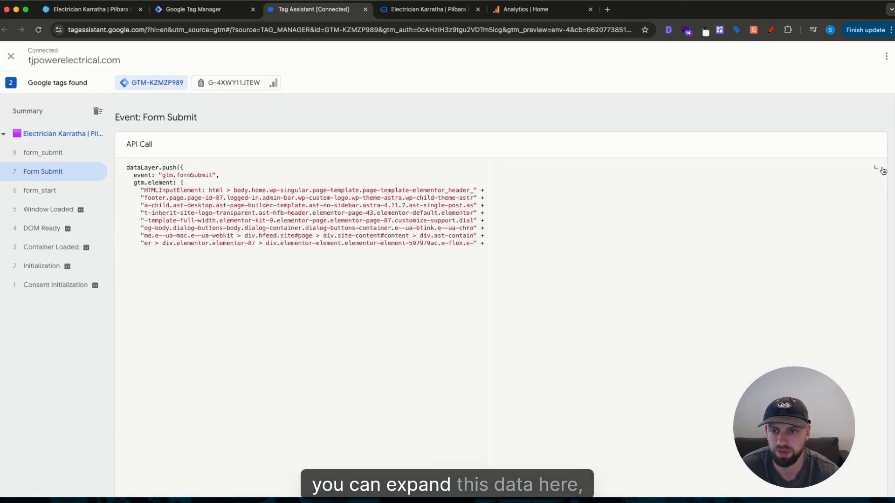
{"action": "scroll", "coordinate": [259, 190], "scroll_direction": "down", "scroll_amount": 5}
{"action": "scroll", "coordinate": [259, 190], "scroll_direction": "down", "scroll_amount": 10}
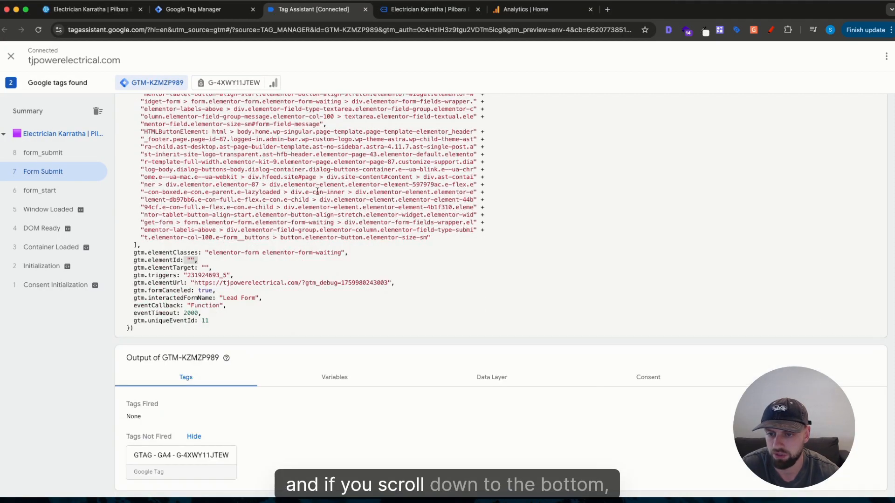
{"action": "left_click_drag", "start_coordinate": [148, 252], "coordinate": [192, 251]}
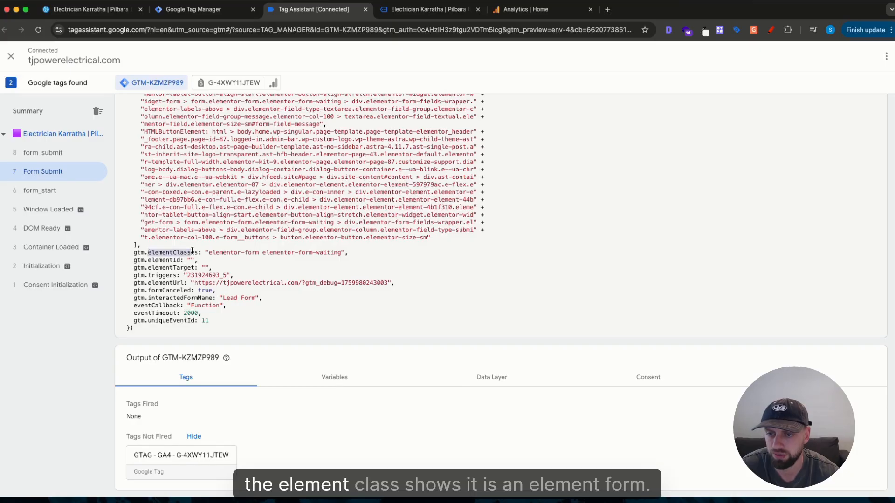
{"action": "left_click", "coordinate": [260, 252]}
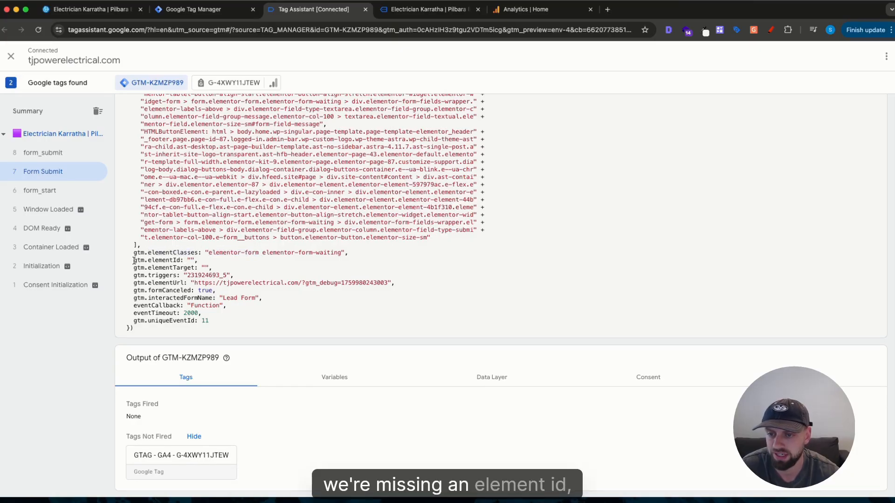
{"action": "left_click_drag", "start_coordinate": [134, 260], "coordinate": [185, 259]}
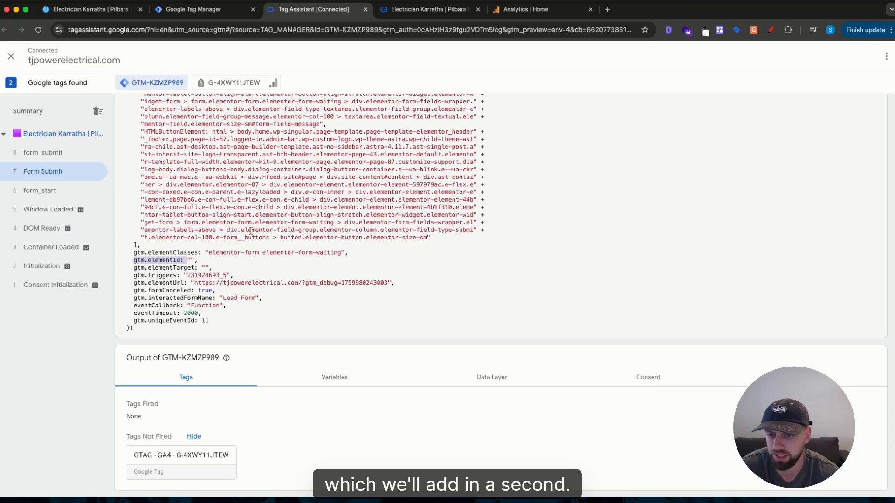
{"action": "left_click", "coordinate": [347, 377]}
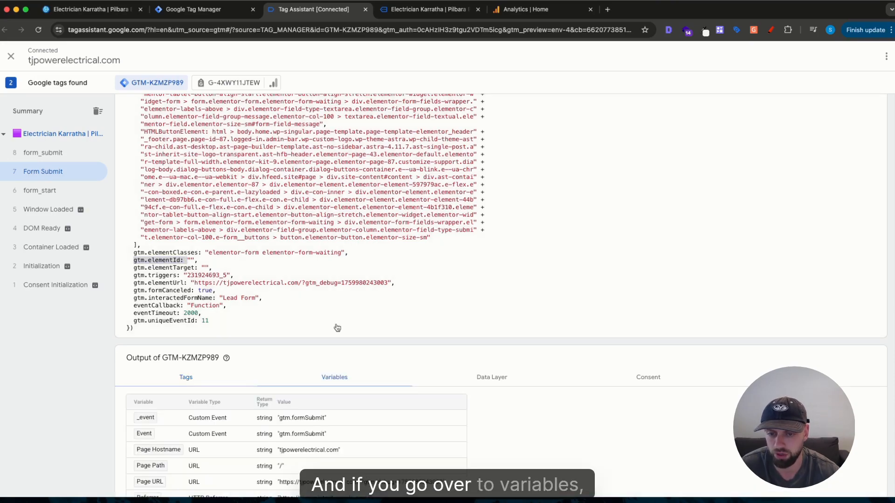
{"action": "scroll", "coordinate": [343, 275], "scroll_direction": "down", "scroll_amount": 1}
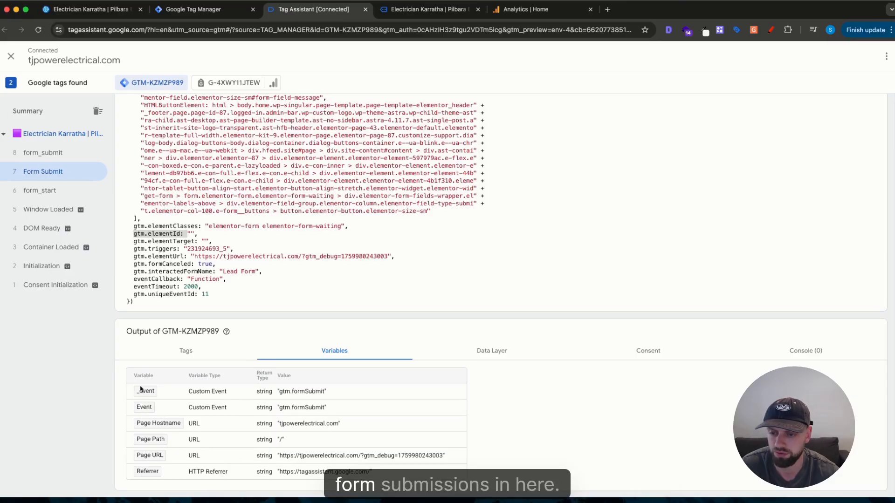
In Google Tag Manager, enable the built-in variables Form Element, Form Classes, Form ID, Form Target, Form URL and Form Text
{"action": "left_click", "coordinate": [200, 15]}
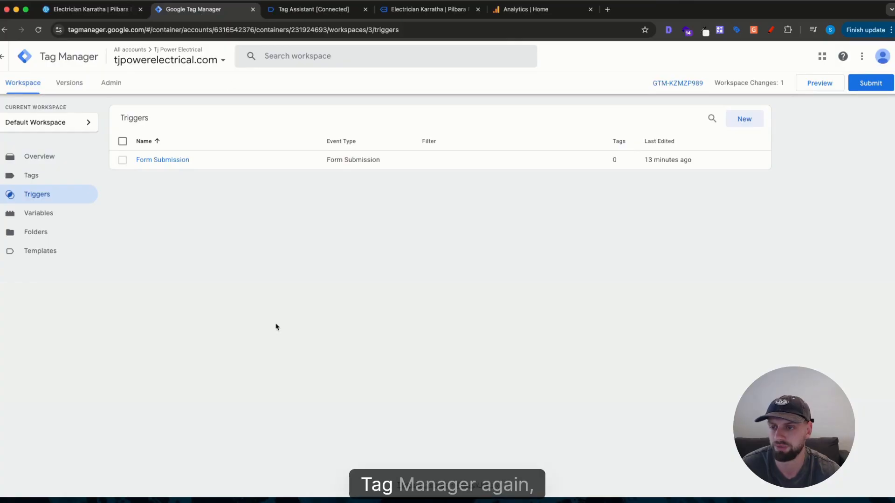
{"action": "left_click", "coordinate": [42, 214]}
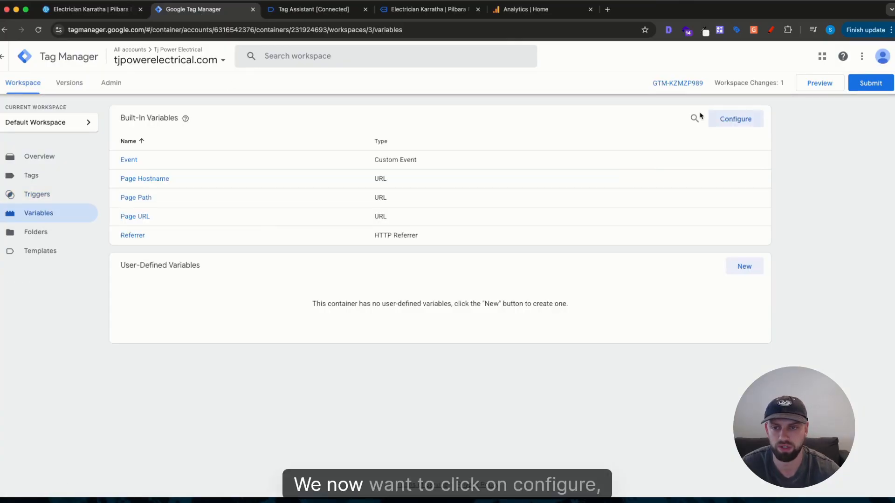
{"action": "left_click", "coordinate": [749, 119]}
{"action": "scroll", "coordinate": [749, 228], "scroll_direction": "down", "scroll_amount": 4}
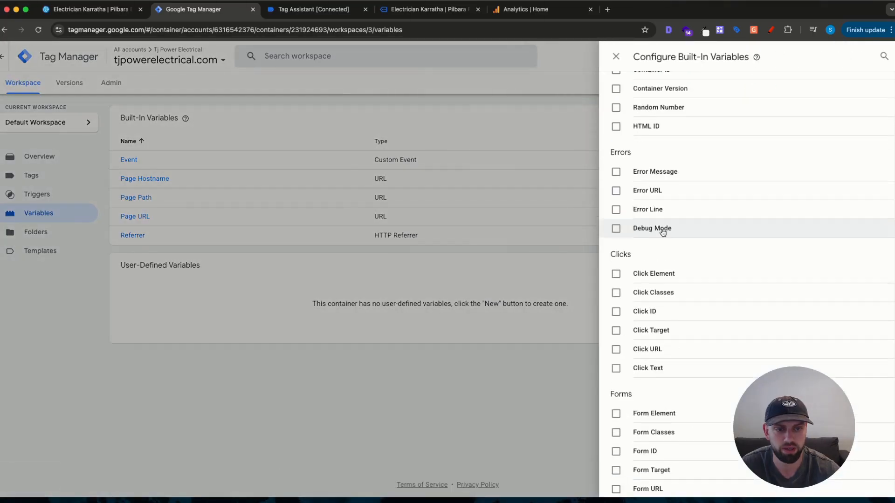
{"action": "scroll", "coordinate": [632, 265], "scroll_direction": "down", "scroll_amount": 4}
{"action": "left_click", "coordinate": [616, 235]}
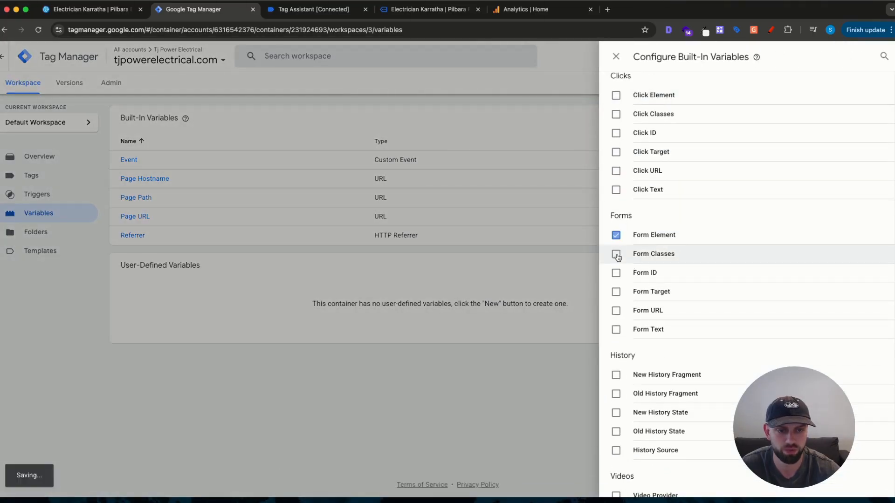
{"action": "left_click", "coordinate": [616, 254]}
{"action": "left_click", "coordinate": [616, 273]}
{"action": "left_click", "coordinate": [616, 292]}
{"action": "left_click", "coordinate": [616, 311]}
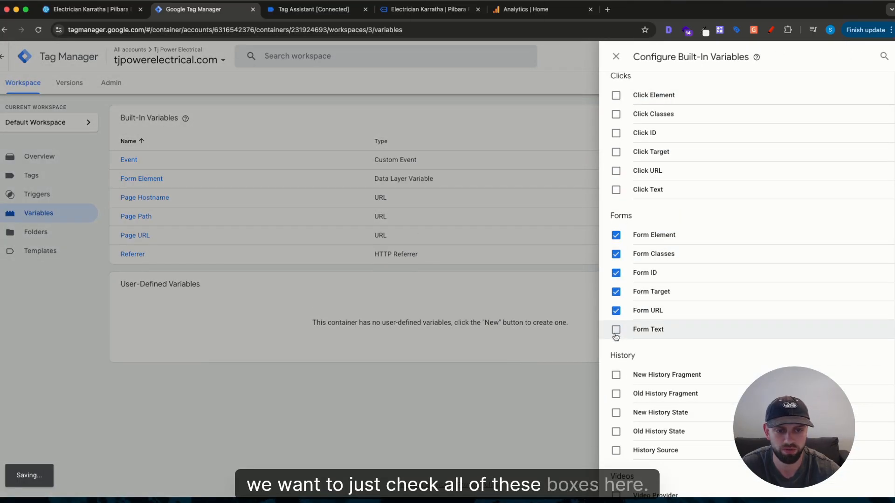
{"action": "left_click", "coordinate": [616, 330]}
{"action": "left_click", "coordinate": [618, 57]}
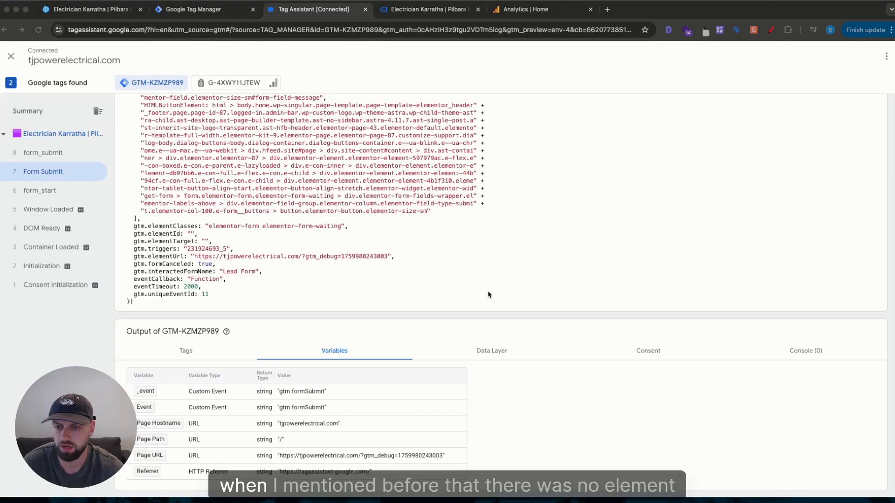
Recheck the element ID in the Form Submit data, and look through the website's home page for its forms
{"action": "triple_click", "coordinate": [136, 235]}
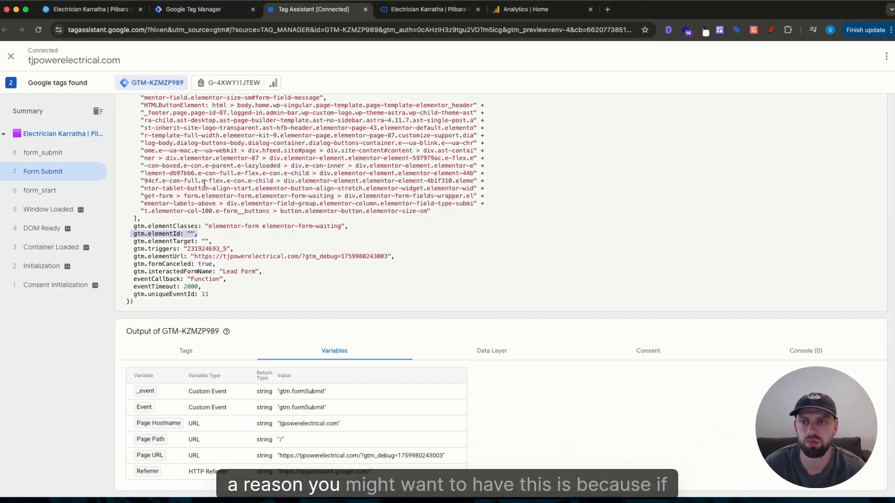
{"action": "left_click", "coordinate": [114, 10]}
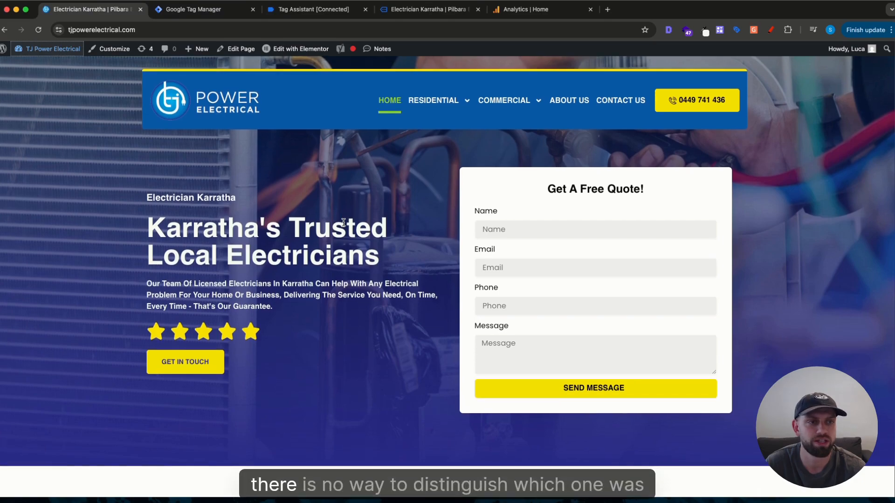
{"action": "scroll", "coordinate": [343, 222], "scroll_direction": "down", "scroll_amount": 1}
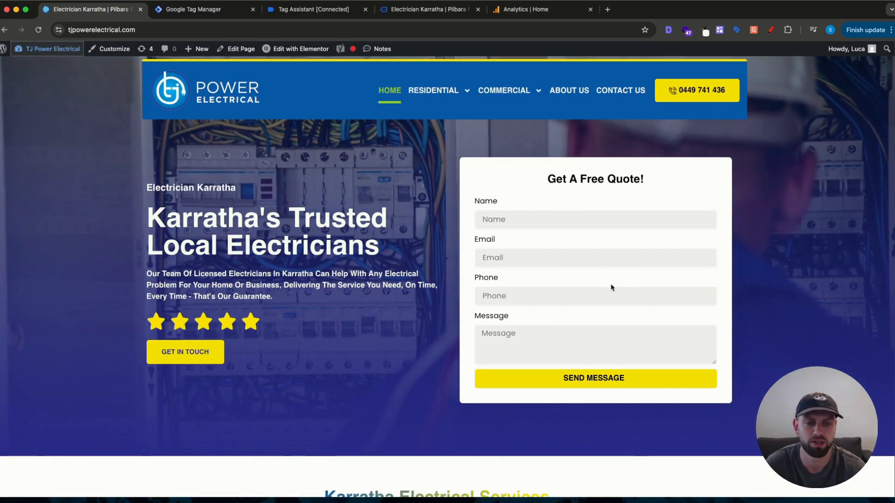
{"action": "scroll", "coordinate": [611, 288], "scroll_direction": "down", "scroll_amount": 20}
{"action": "scroll", "coordinate": [583, 266], "scroll_direction": "down", "scroll_amount": 6}
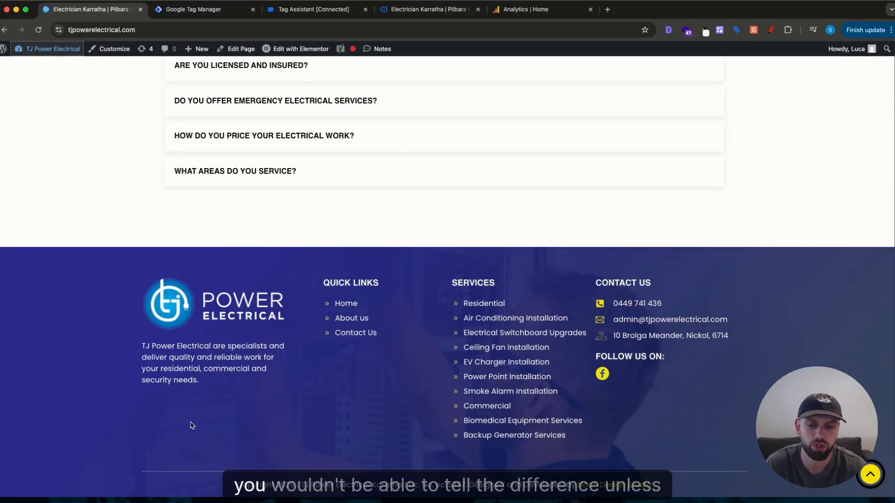
{"action": "scroll", "coordinate": [236, 387], "scroll_direction": "up", "scroll_amount": 15}
{"action": "scroll", "coordinate": [236, 389], "scroll_direction": "up", "scroll_amount": 10}
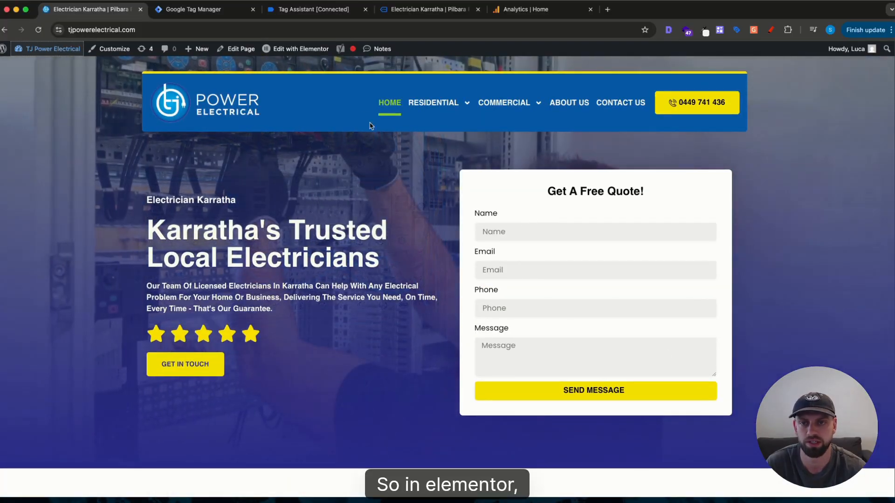
Open the home page in Elementor and set the Get A Free Quote form's ID to Home_Page_Form
{"action": "right_click", "coordinate": [305, 47]}
{"action": "left_click", "coordinate": [317, 50]}
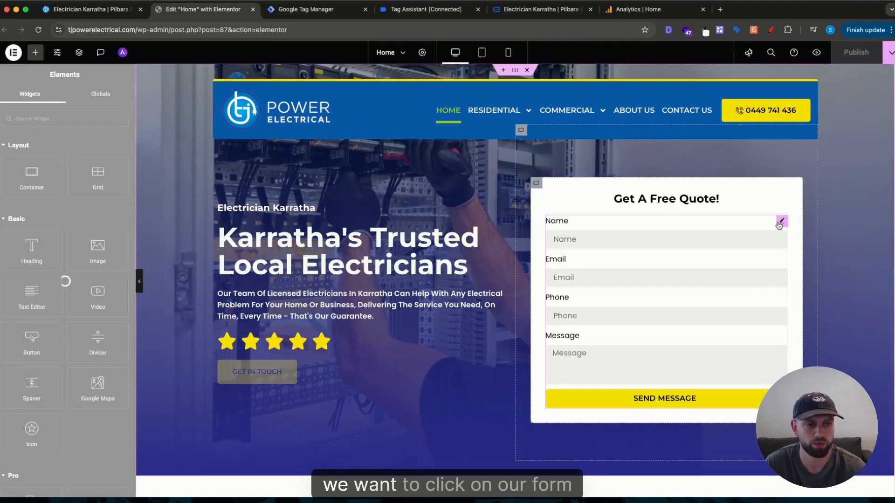
{"action": "left_click", "coordinate": [799, 226]}
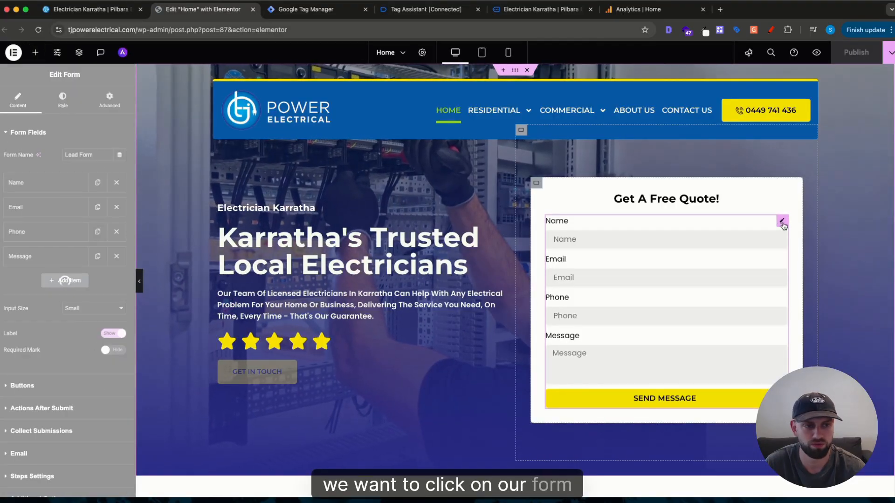
{"action": "scroll", "coordinate": [93, 200], "scroll_direction": "down", "scroll_amount": 3}
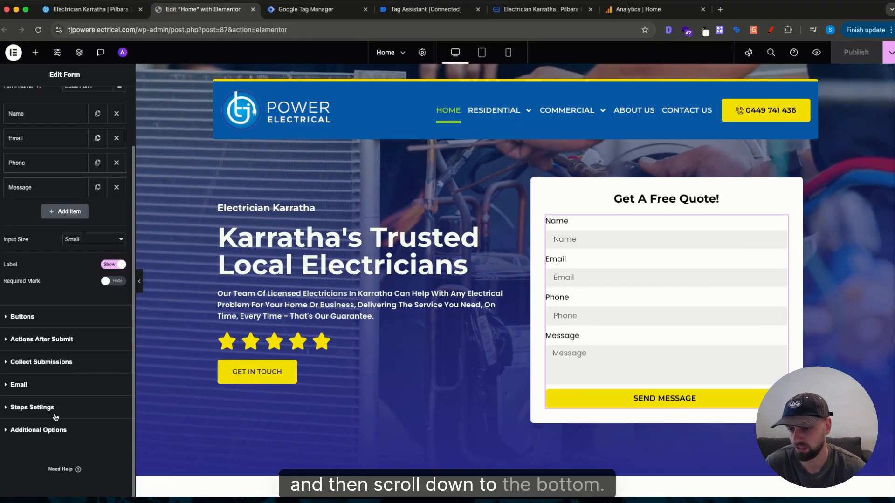
{"action": "left_click", "coordinate": [10, 429]}
{"action": "scroll", "coordinate": [66, 279], "scroll_direction": "down", "scroll_amount": 2}
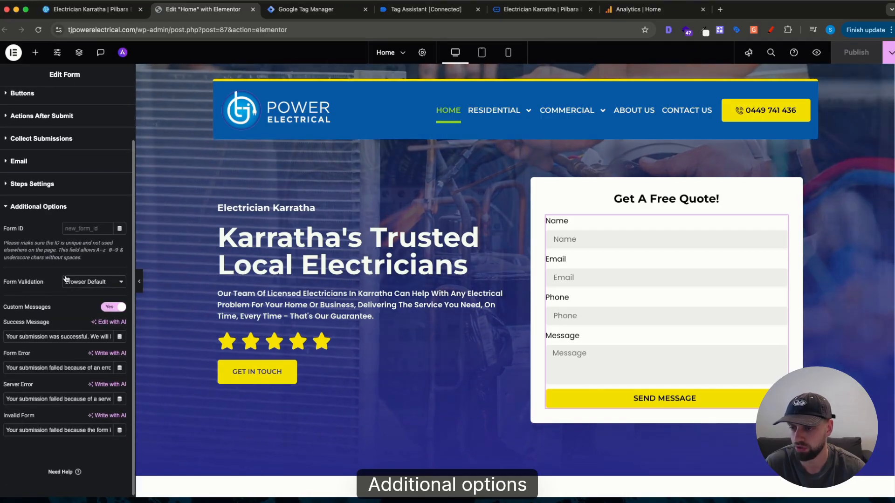
{"action": "left_click", "coordinate": [81, 228]}
{"action": "type", "text": "Home_P"}
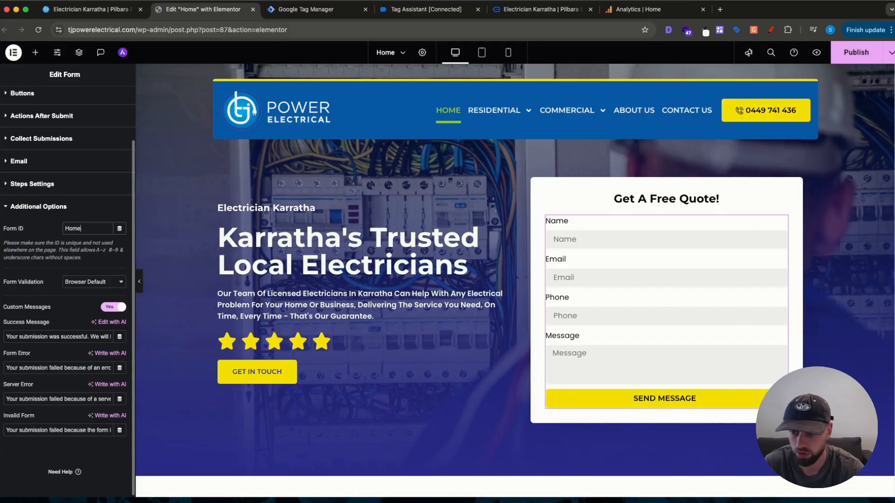
{"action": "type", "text": "age_Form"}
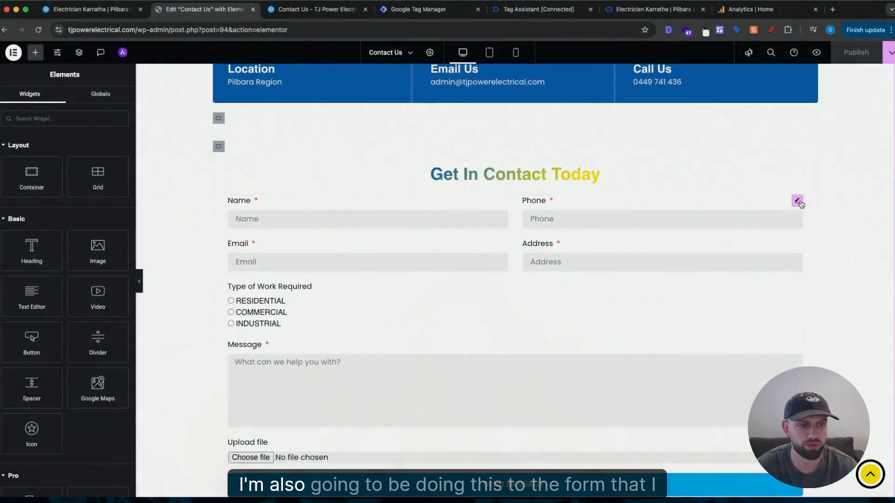
Set the form ID of the Contact Us page's Get In Contact Today form to Contact_Page_Form
{"action": "left_click", "coordinate": [485, 254]}
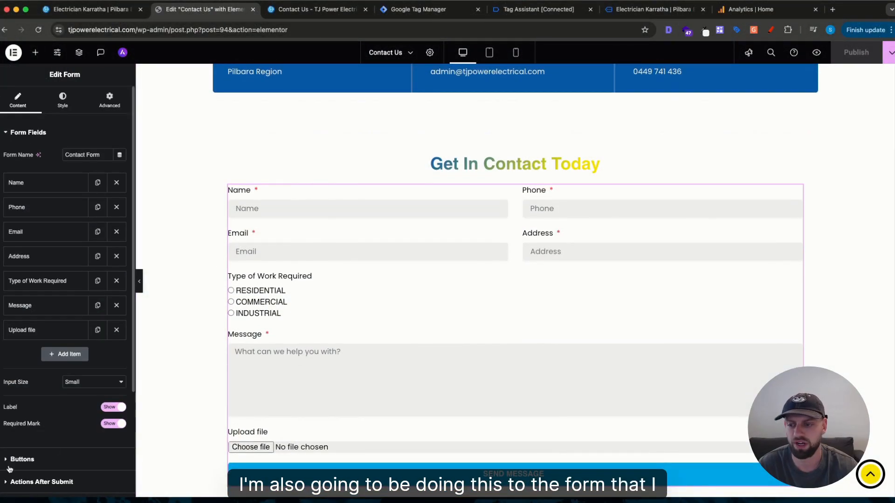
{"action": "scroll", "coordinate": [66, 373], "scroll_direction": "down", "scroll_amount": 3}
{"action": "left_click", "coordinate": [39, 483]}
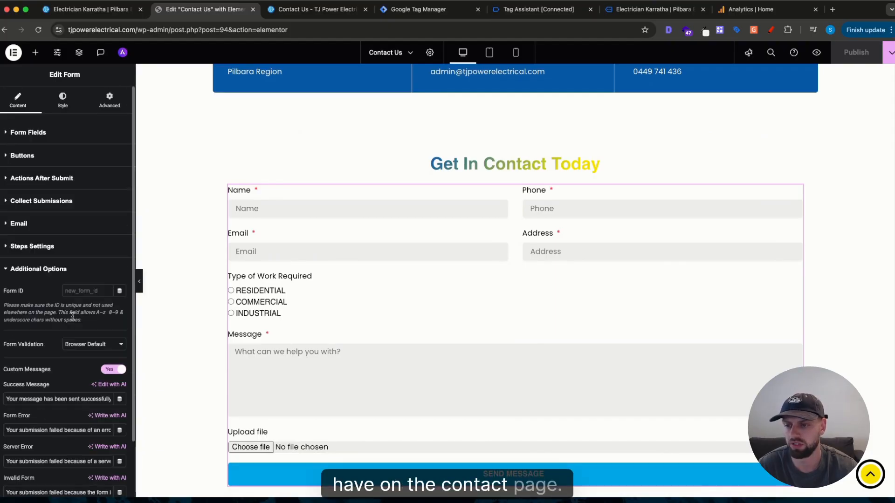
{"action": "type", "text": "Contact_Page_Fo"}
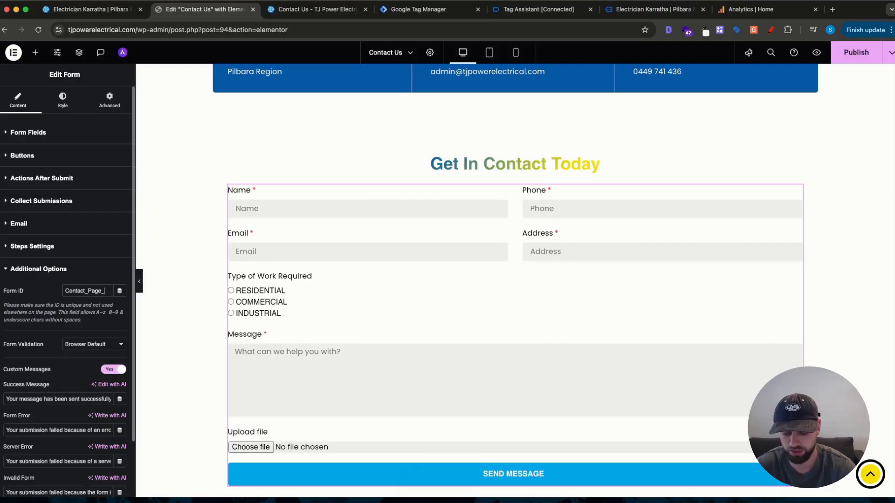
Look over the preview of the Contact Us page and its contact form
{"action": "left_click", "coordinate": [317, 9]}
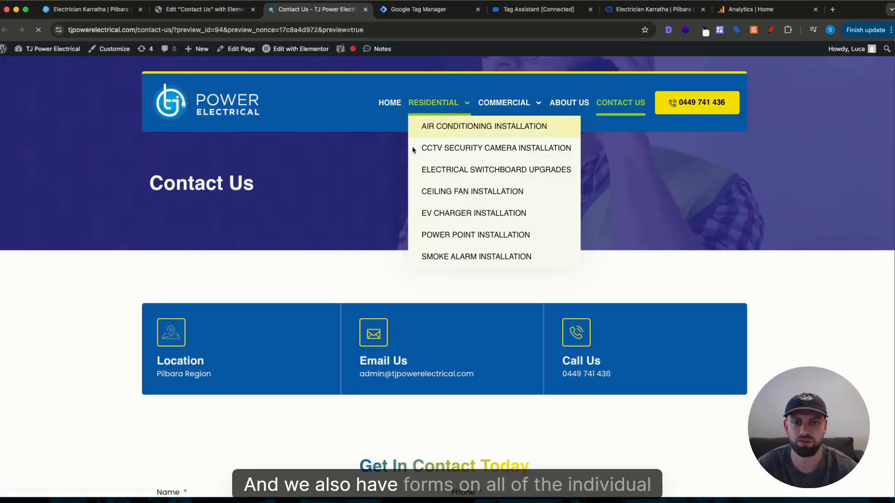
{"action": "scroll", "coordinate": [321, 224], "scroll_direction": "down", "scroll_amount": 6}
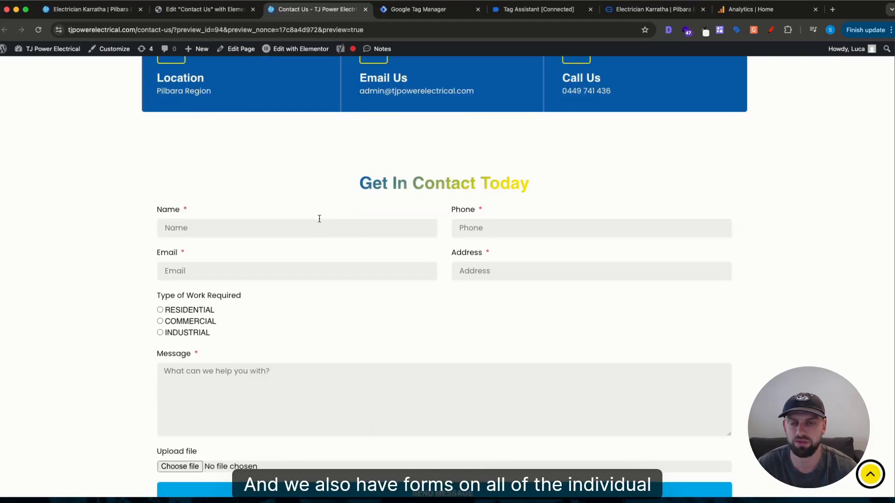
{"action": "scroll", "coordinate": [329, 212], "scroll_direction": "up", "scroll_amount": 6}
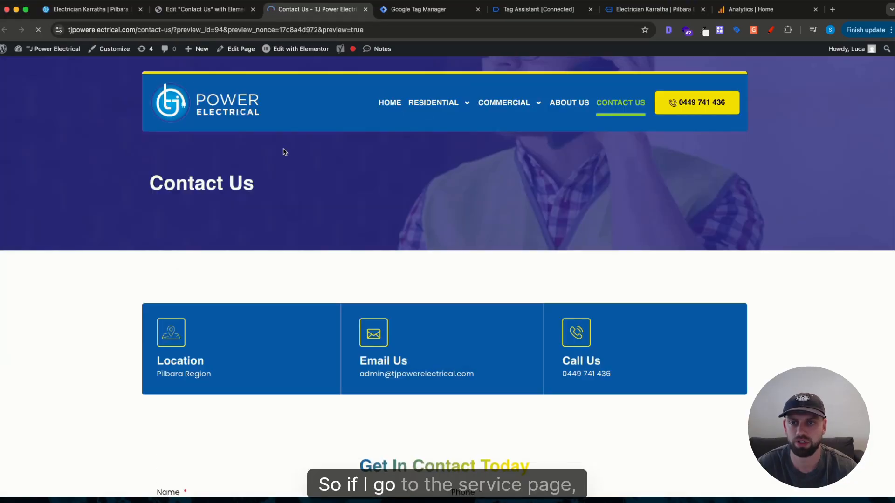
{"action": "scroll", "coordinate": [325, 209], "scroll_direction": "down", "scroll_amount": 10}
{"action": "scroll", "coordinate": [326, 209], "scroll_direction": "down", "scroll_amount": 15}
{"action": "scroll", "coordinate": [424, 216], "scroll_direction": "up", "scroll_amount": 2}
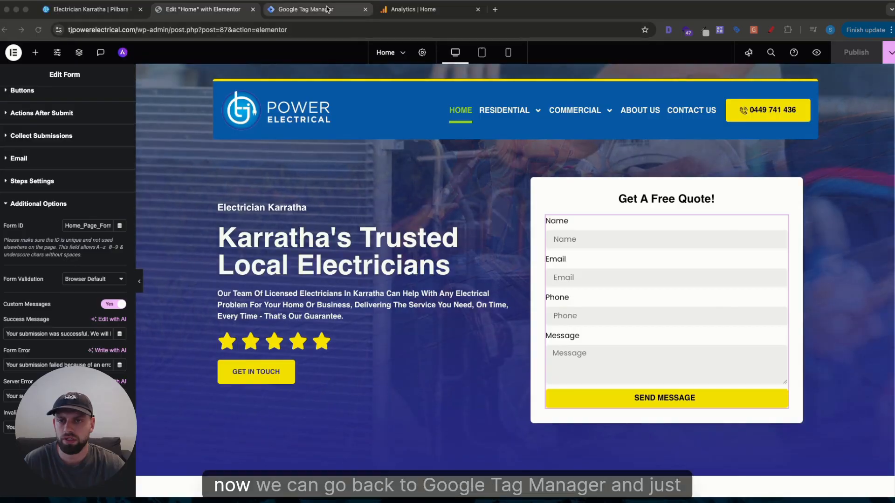
Start a Google Tag Manager preview of the website and submit the Get A Free Quote form with test as name and message, plus dummy contact details
{"action": "left_click", "coordinate": [306, 9]}
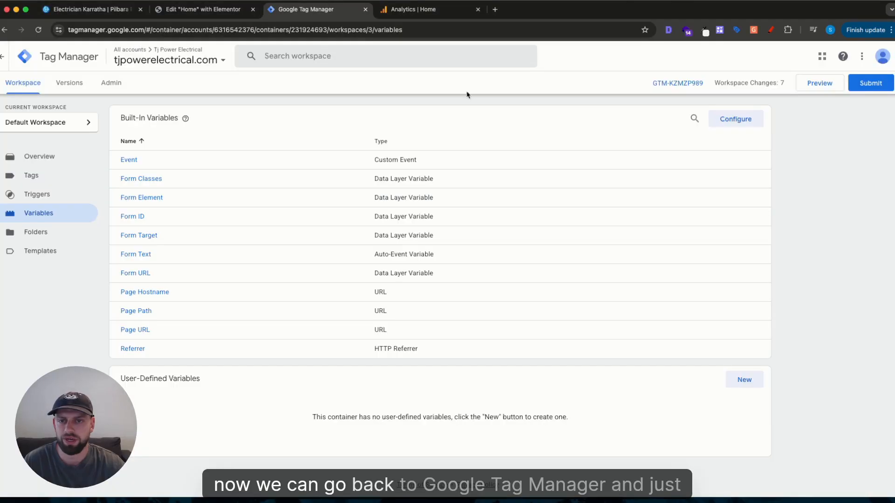
{"action": "left_click", "coordinate": [814, 84]}
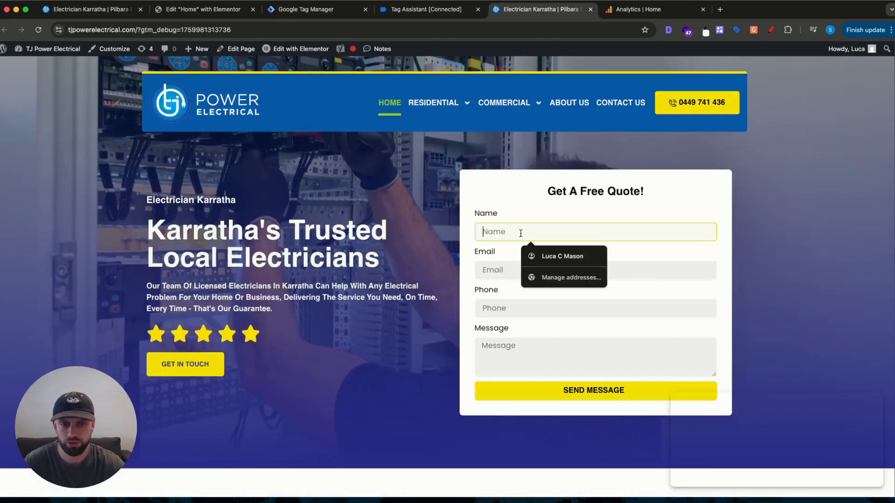
{"action": "type", "text": "test"}
{"action": "key", "text": "Tab"}
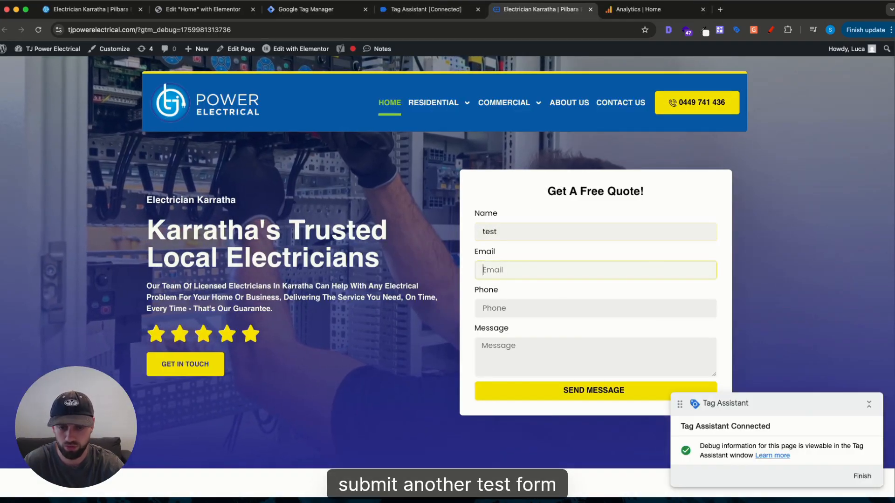
{"action": "type", "text": "test@gmail.c"}
{"action": "left_click", "coordinate": [545, 345]}
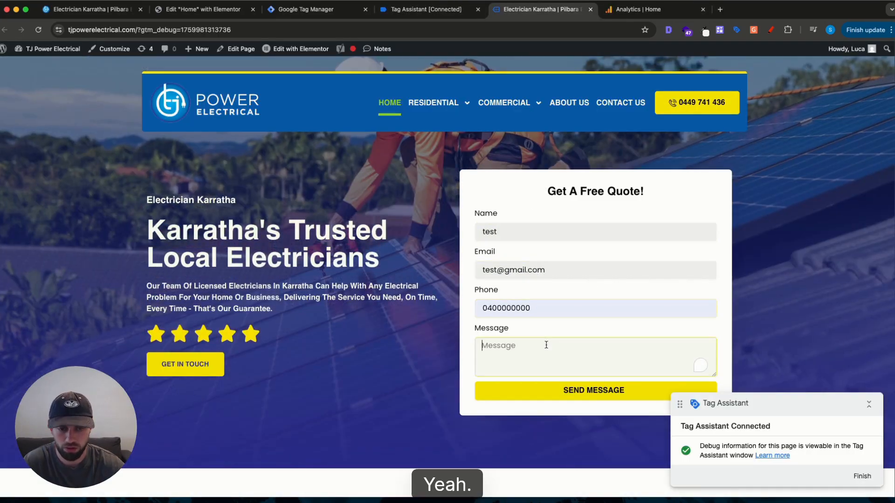
{"action": "type", "text": "test"}
{"action": "left_click", "coordinate": [580, 394]}
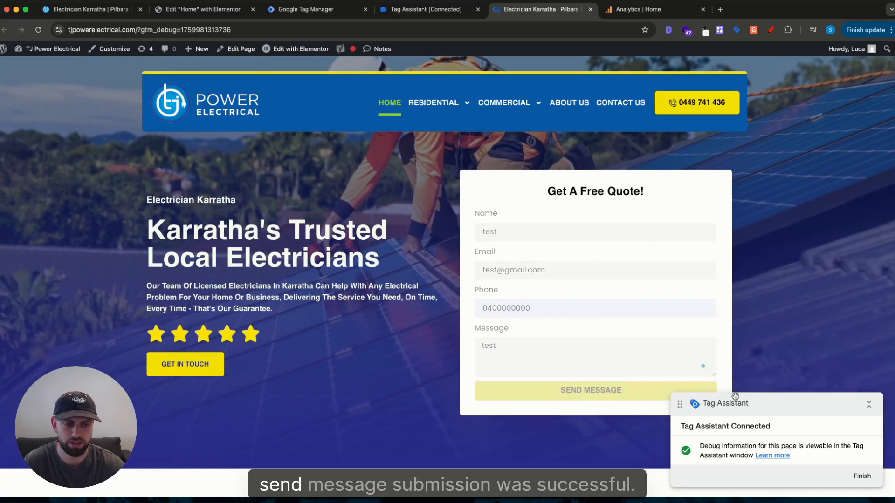
{"action": "left_click_drag", "start_coordinate": [679, 403], "coordinate": [138, 362]}
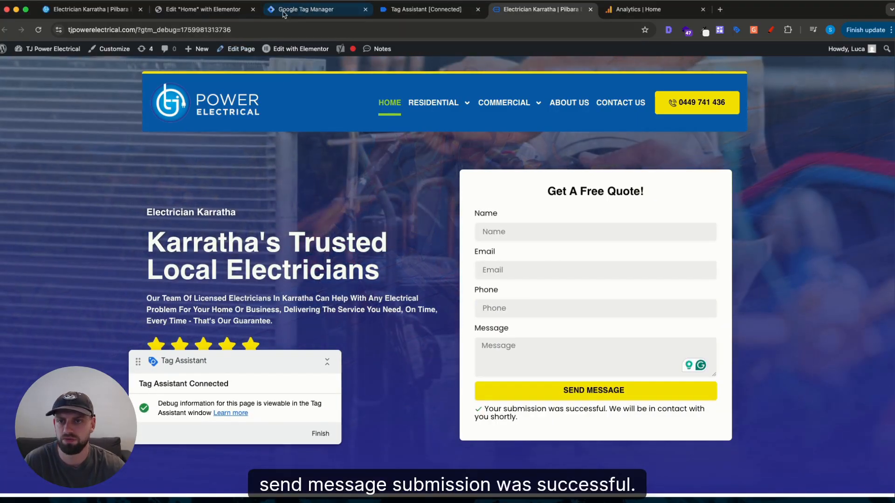
Switch to Tag Assistant and examine the element ID in the Form Submit event's API call data
{"action": "left_click", "coordinate": [398, 16]}
{"action": "left_click", "coordinate": [460, 219]}
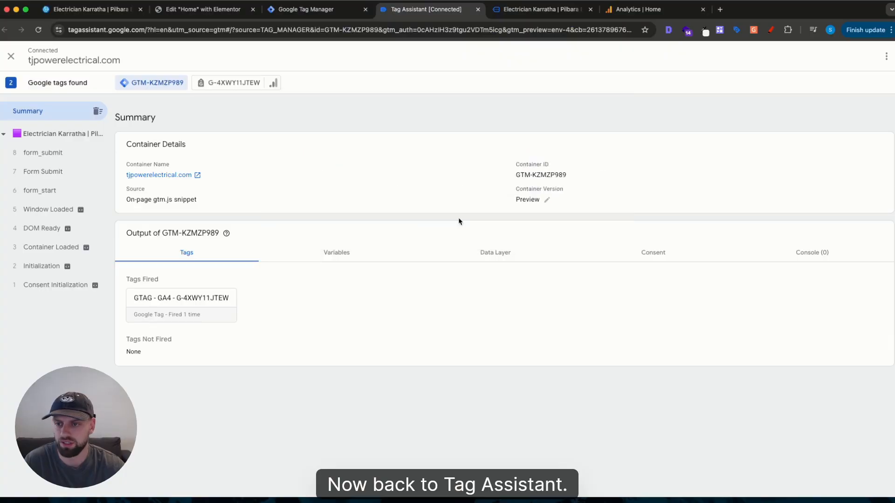
{"action": "left_click", "coordinate": [59, 177]}
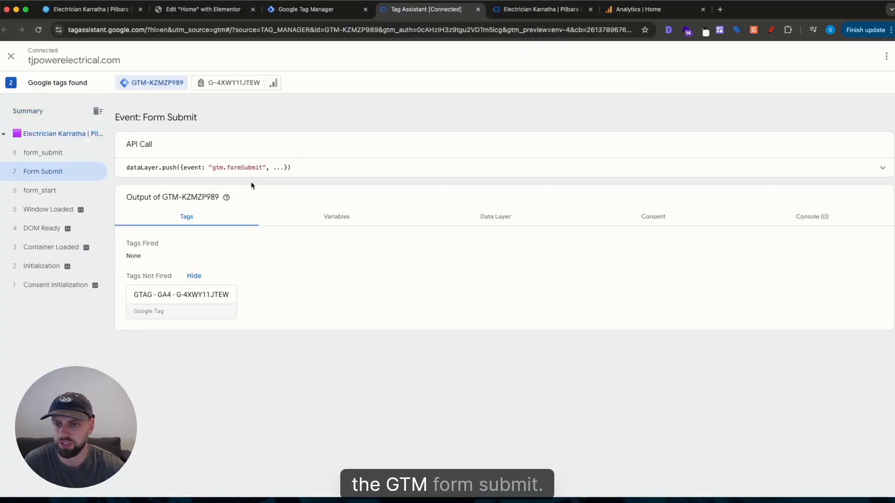
{"action": "left_click", "coordinate": [869, 169]}
{"action": "scroll", "coordinate": [236, 316], "scroll_direction": "down", "scroll_amount": 10}
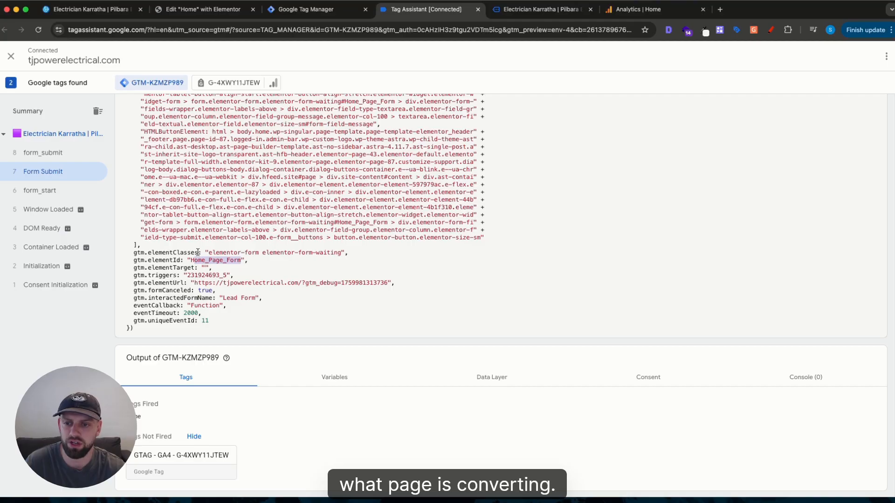
{"action": "left_click", "coordinate": [540, 281]}
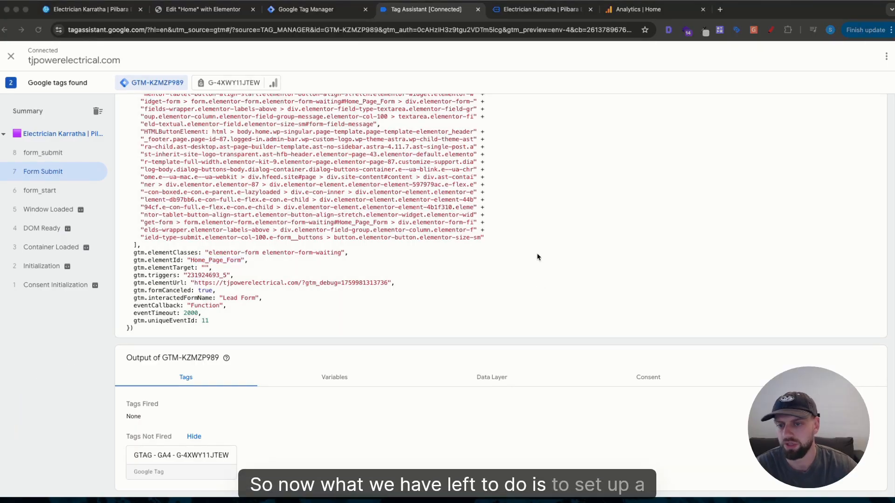
Examine the element classes in the Form Submit data and highlight the elementor-form class
{"action": "scroll", "coordinate": [337, 261], "scroll_direction": "up", "scroll_amount": 1}
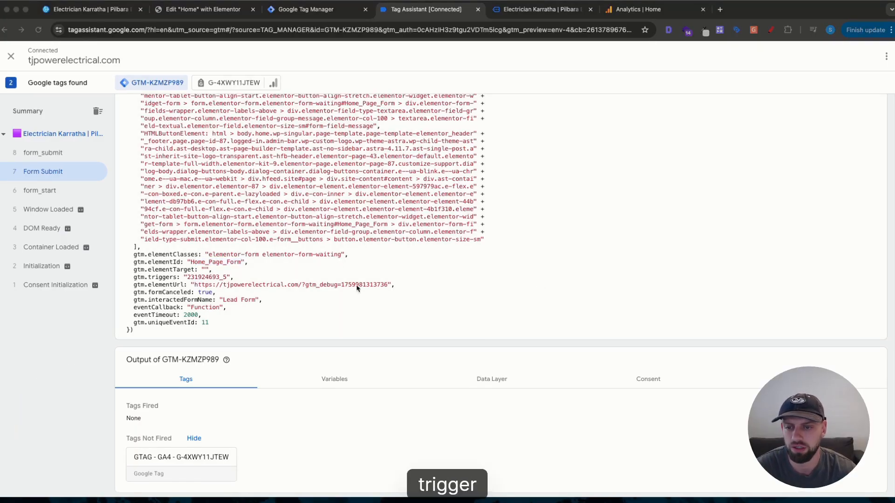
{"action": "scroll", "coordinate": [356, 298], "scroll_direction": "up", "scroll_amount": 3}
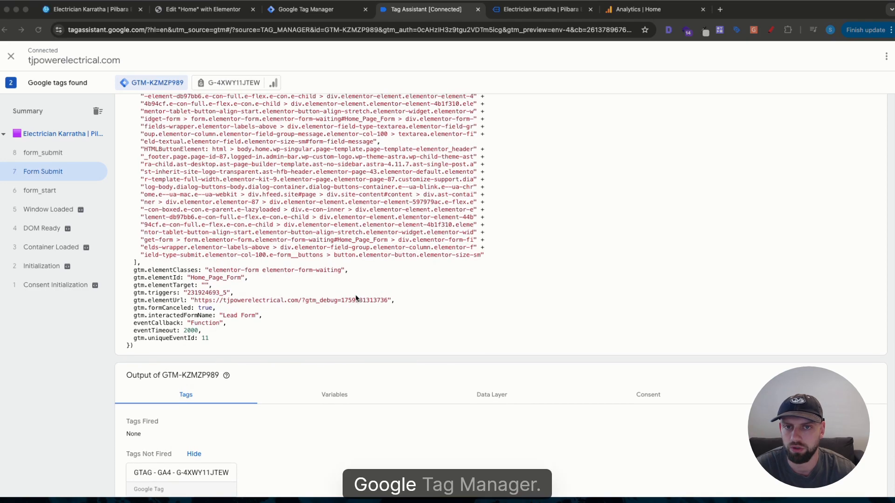
{"action": "scroll", "coordinate": [313, 335], "scroll_direction": "down", "scroll_amount": 1}
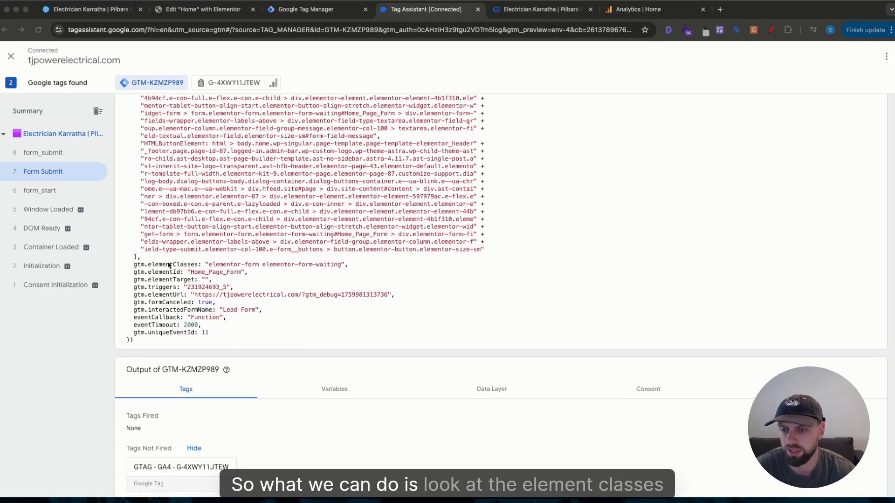
{"action": "left_click_drag", "start_coordinate": [141, 264], "coordinate": [201, 265]}
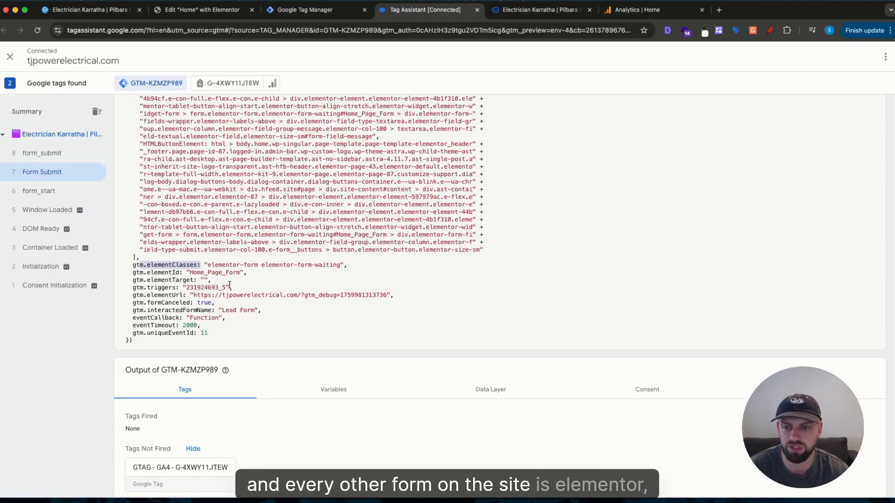
{"action": "left_click", "coordinate": [208, 264]}
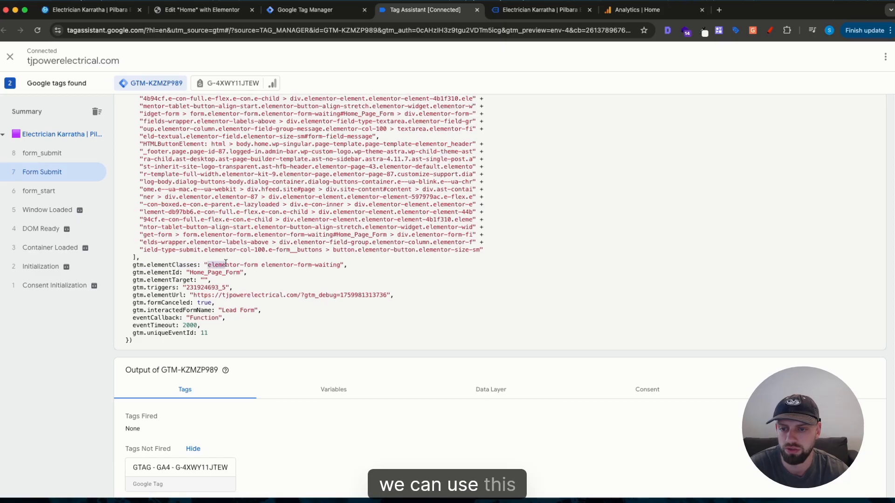
{"action": "left_click_drag", "start_coordinate": [226, 263], "coordinate": [256, 262]}
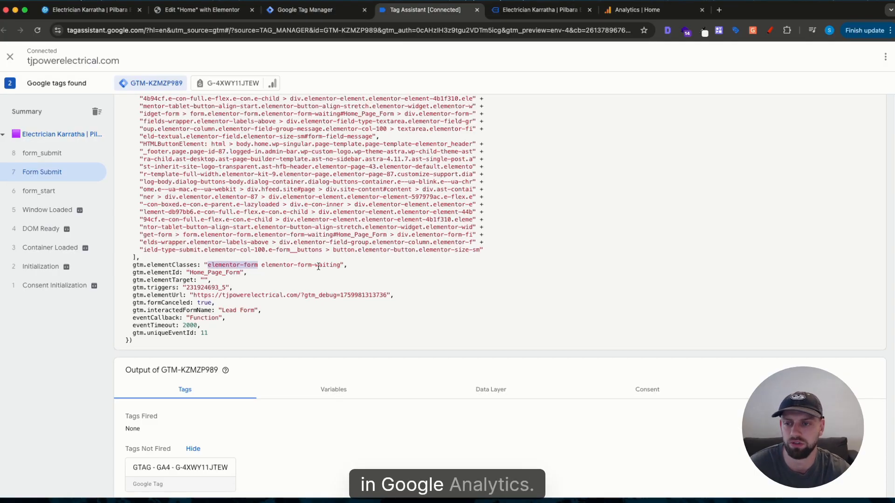
{"action": "scroll", "coordinate": [443, 201], "scroll_direction": "up", "scroll_amount": 1}
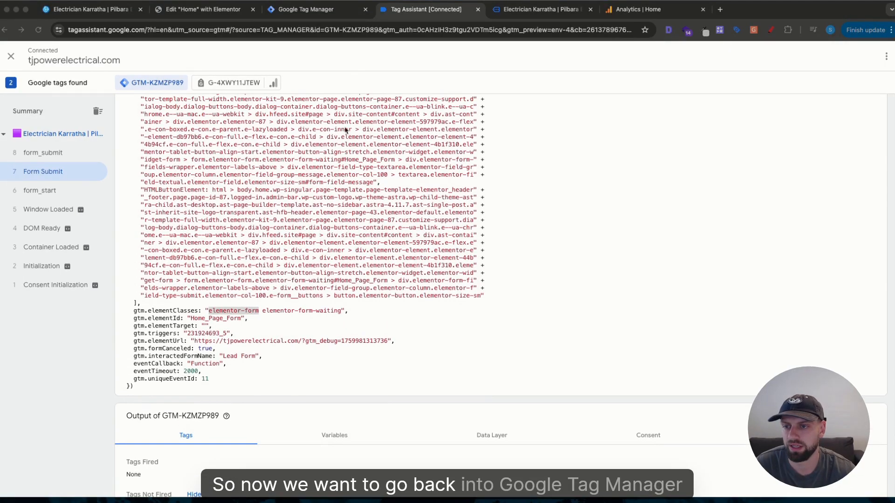
Return to Google Tag Manager and set the Form Submission trigger to fire on Some Forms
{"action": "left_click", "coordinate": [319, 11]}
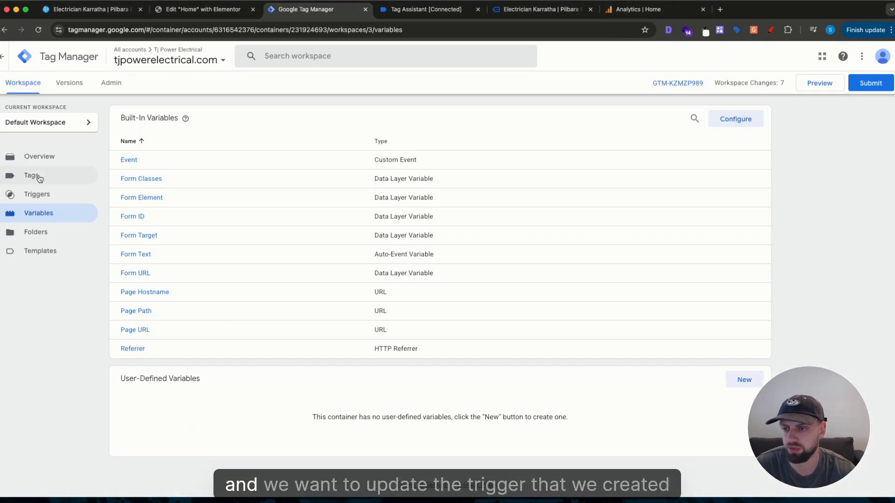
{"action": "left_click", "coordinate": [34, 192]}
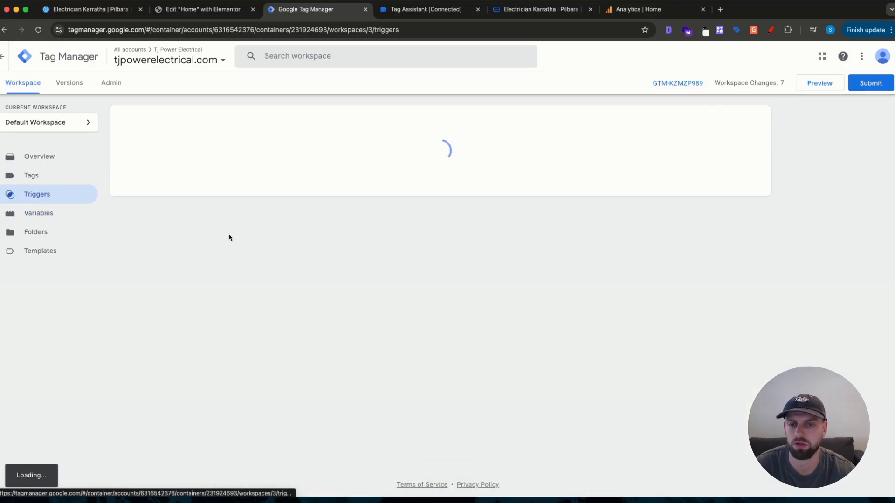
{"action": "left_click", "coordinate": [163, 160]}
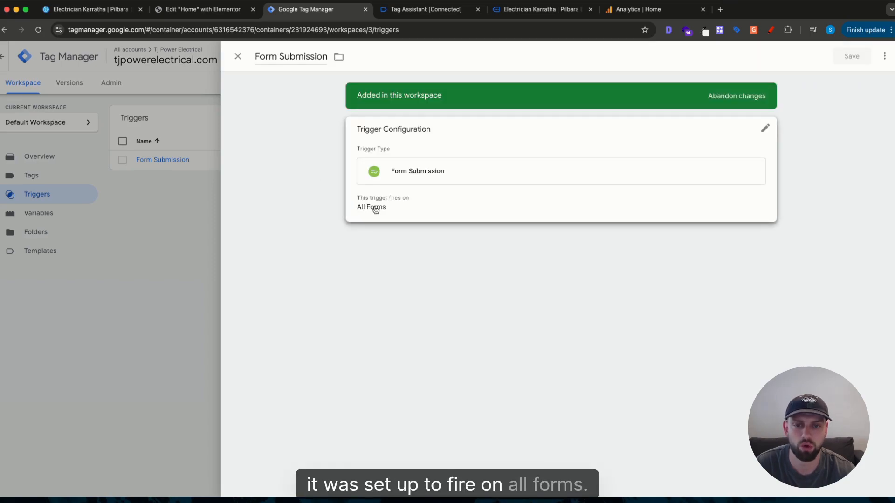
{"action": "left_click", "coordinate": [428, 206]}
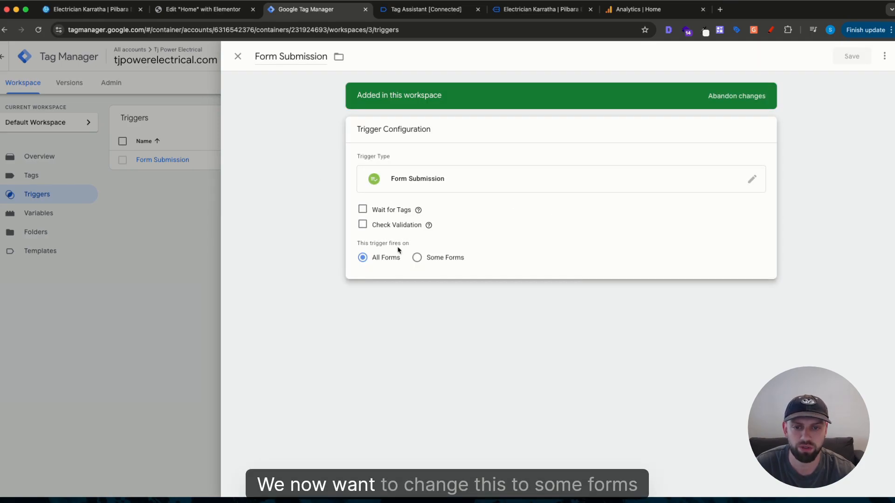
{"action": "left_click", "coordinate": [417, 258]}
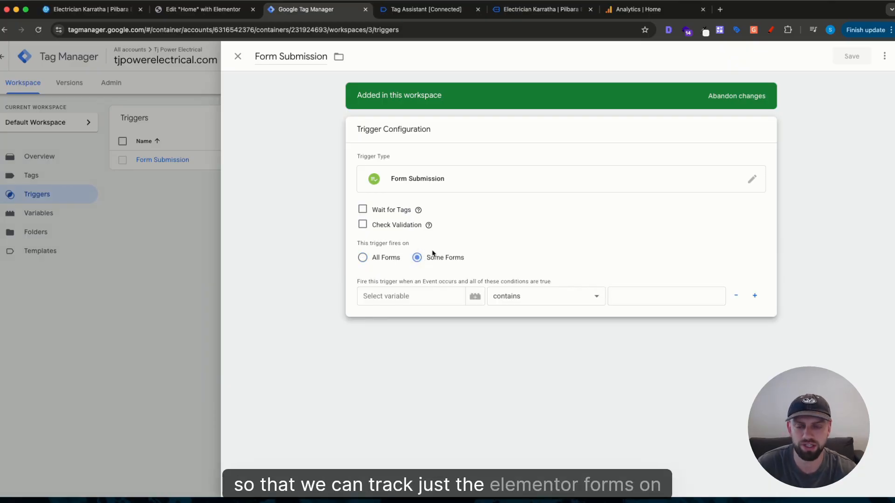
Enable the built-in Click Classes variable for the trigger's firing condition, with contains as the operator
{"action": "left_click", "coordinate": [408, 296]}
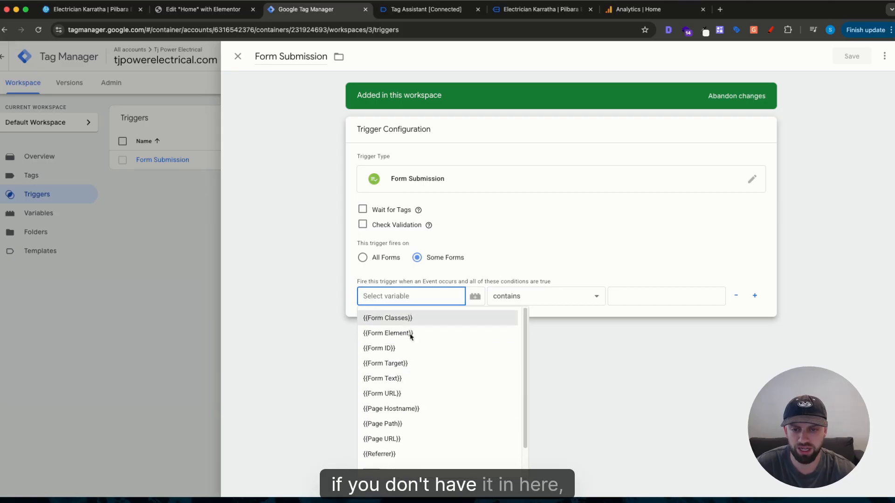
{"action": "left_click", "coordinate": [474, 296]}
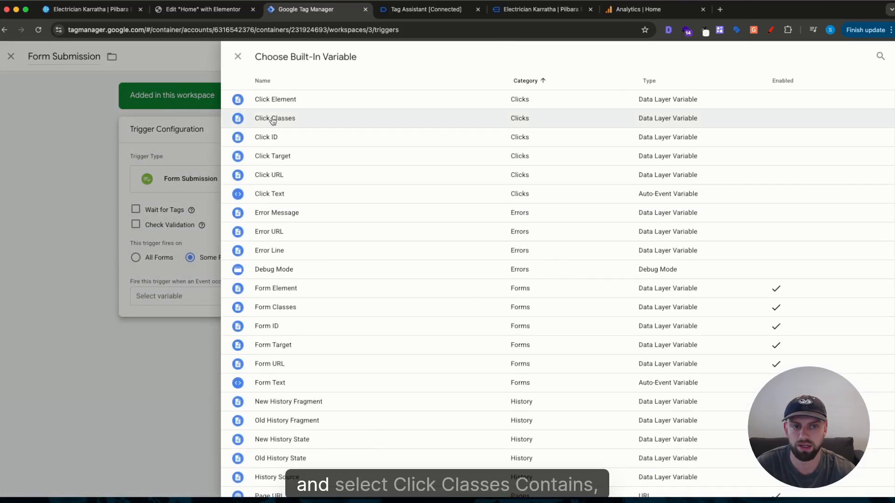
{"action": "left_click", "coordinate": [273, 120]}
{"action": "left_click", "coordinate": [567, 299]}
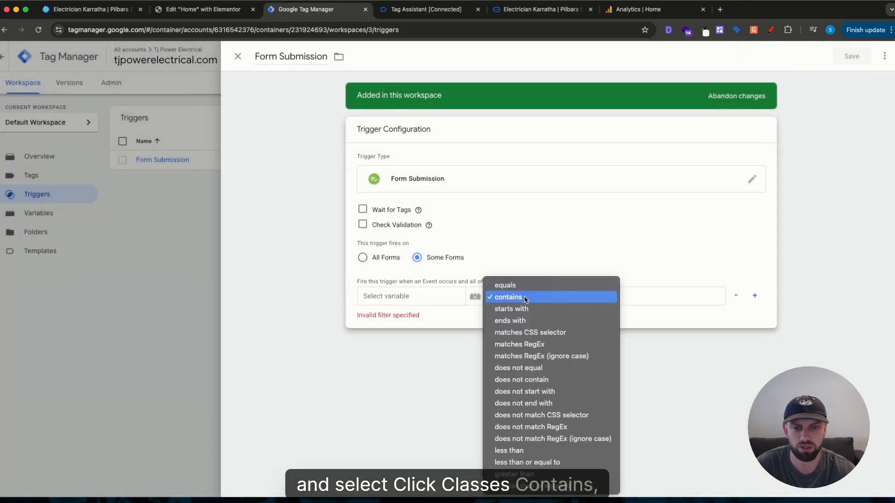
{"action": "left_click", "coordinate": [568, 299]}
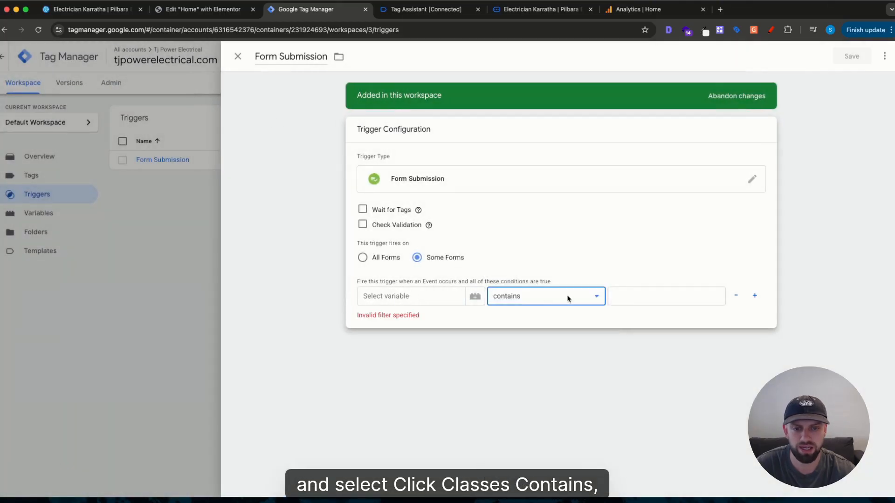
Copy elementor-form from the Form Submit data in Tag Assistant into the trigger condition's value, and set its variable to Click Classes
{"action": "left_click", "coordinate": [414, 17]}
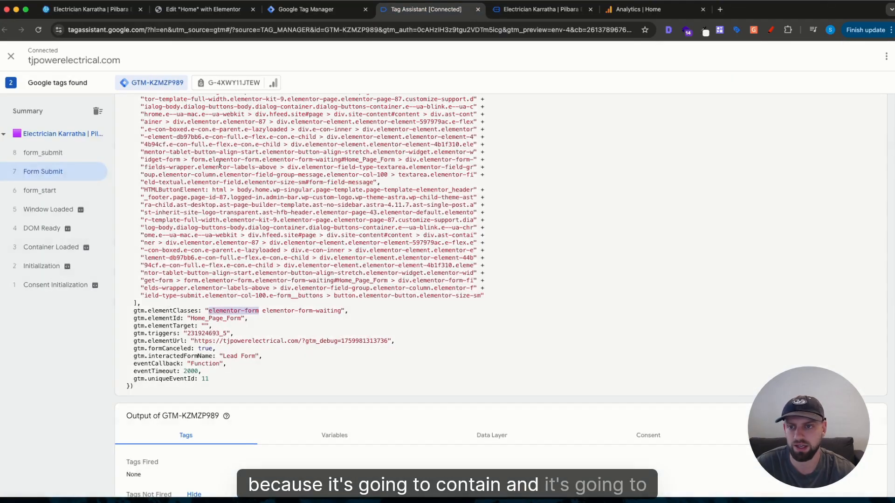
{"action": "right_click", "coordinate": [223, 309]}
{"action": "left_click", "coordinate": [244, 331]}
{"action": "left_click", "coordinate": [306, 9]}
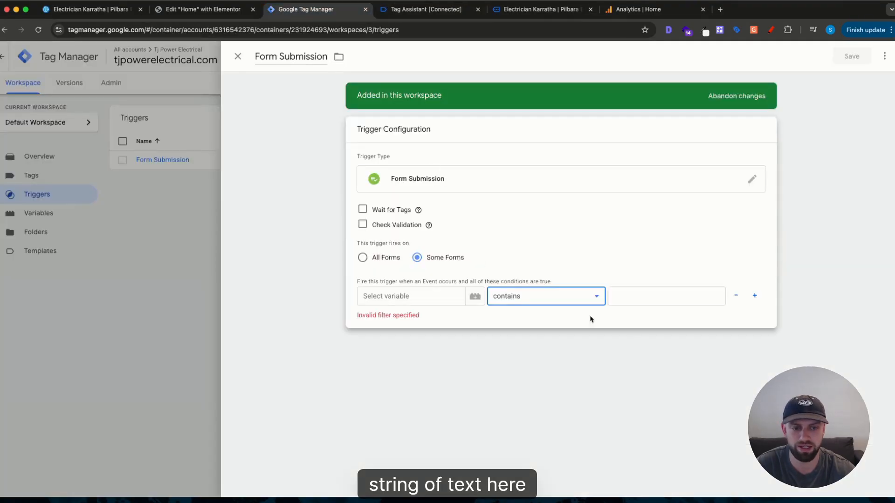
{"action": "left_click", "coordinate": [642, 293]}
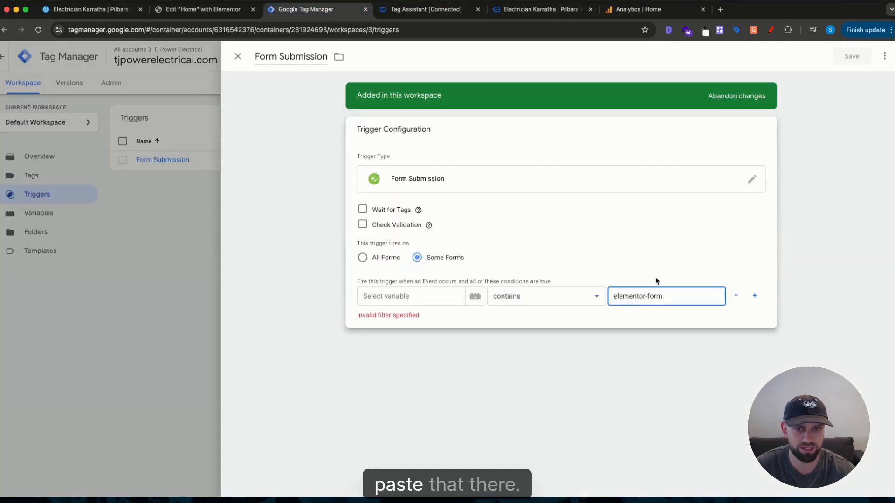
{"action": "left_click", "coordinate": [474, 295]}
{"action": "left_click", "coordinate": [427, 315]}
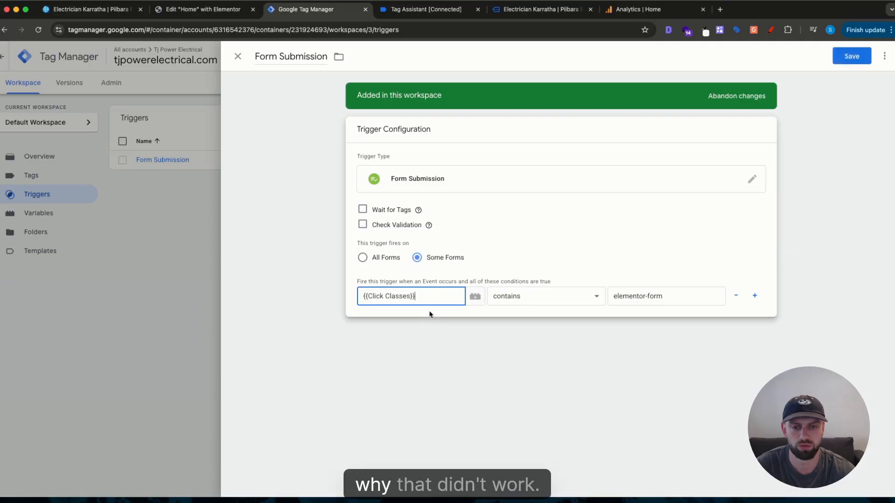
Rename the trigger as Elementor - Form Submission
{"action": "double_click", "coordinate": [284, 56]}
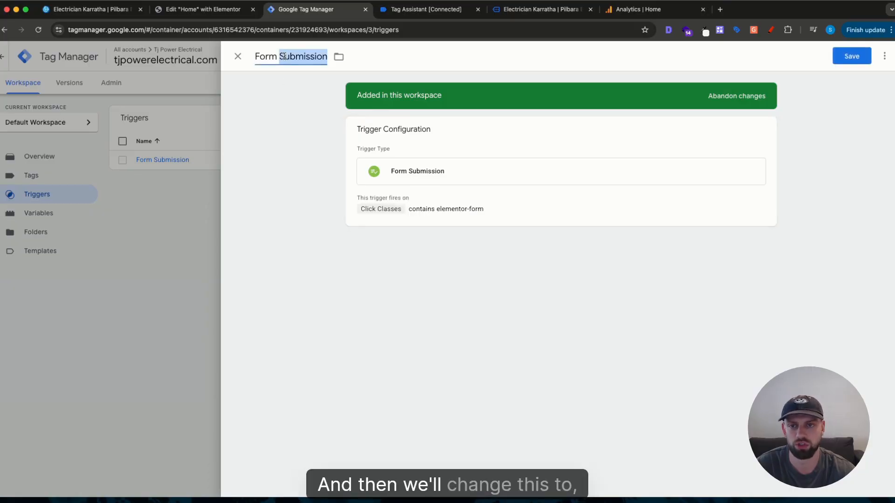
{"action": "type", "text": "Elemen"}
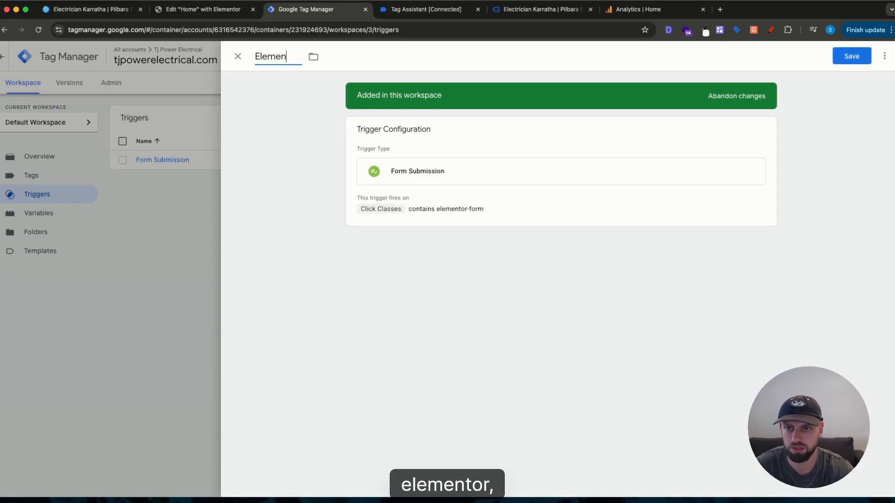
{"action": "type", "text": "tor - Form Subm"}
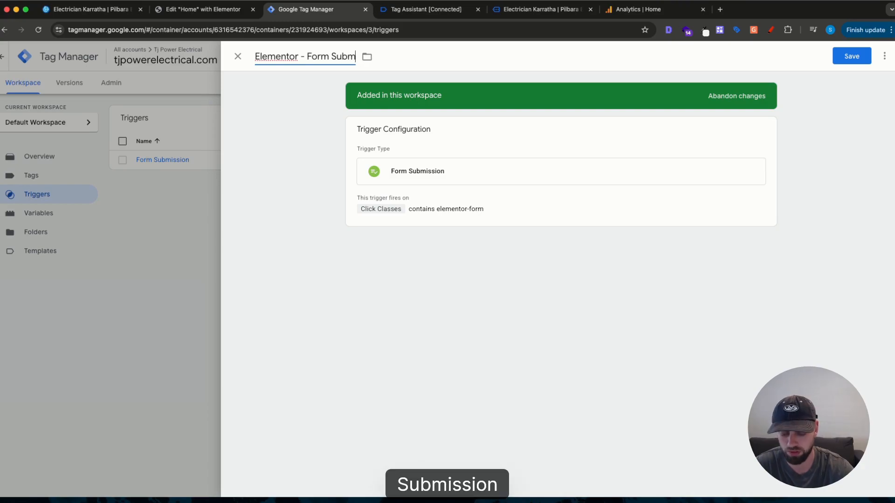
{"action": "type", "text": "ission"}
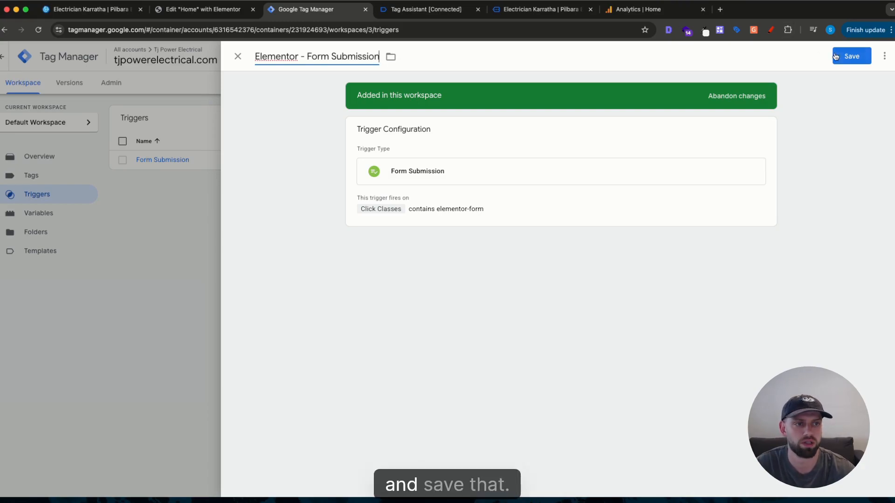
Save the trigger and create a new tag of the type Google Analytics: GA4 Event
{"action": "left_click", "coordinate": [849, 55]}
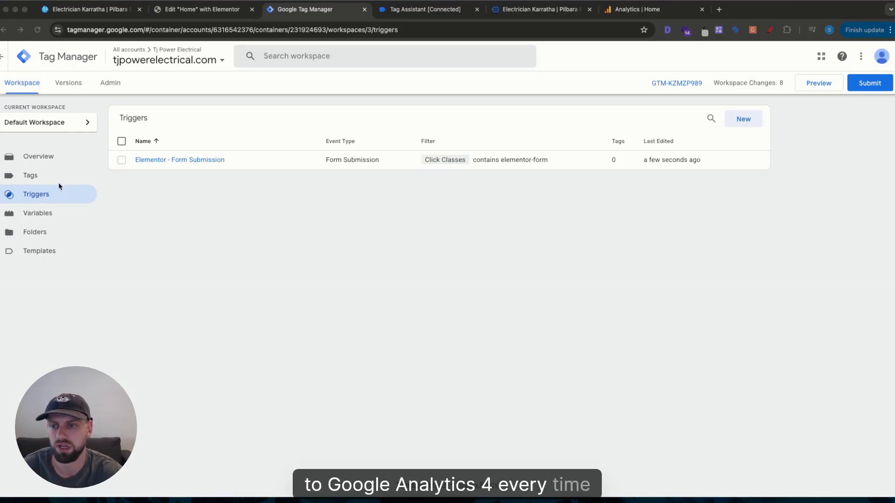
{"action": "left_click", "coordinate": [45, 177]}
{"action": "left_click", "coordinate": [41, 177]}
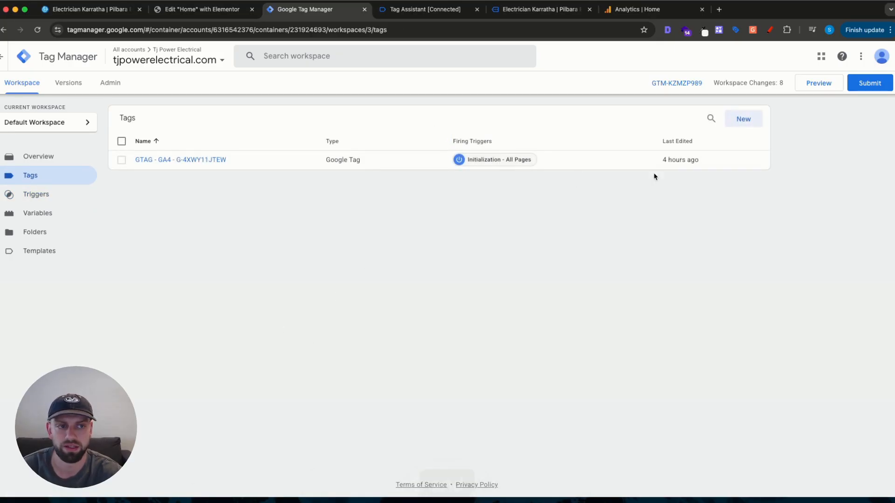
{"action": "left_click", "coordinate": [740, 122]}
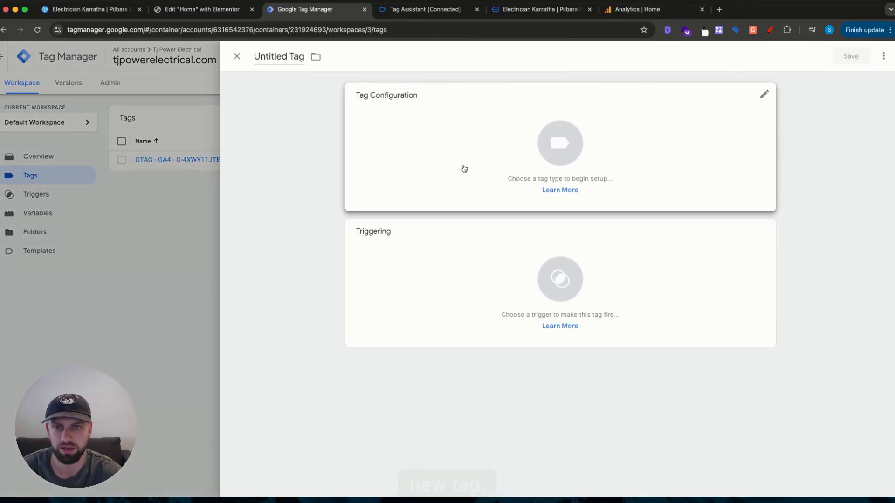
{"action": "left_click", "coordinate": [429, 110]}
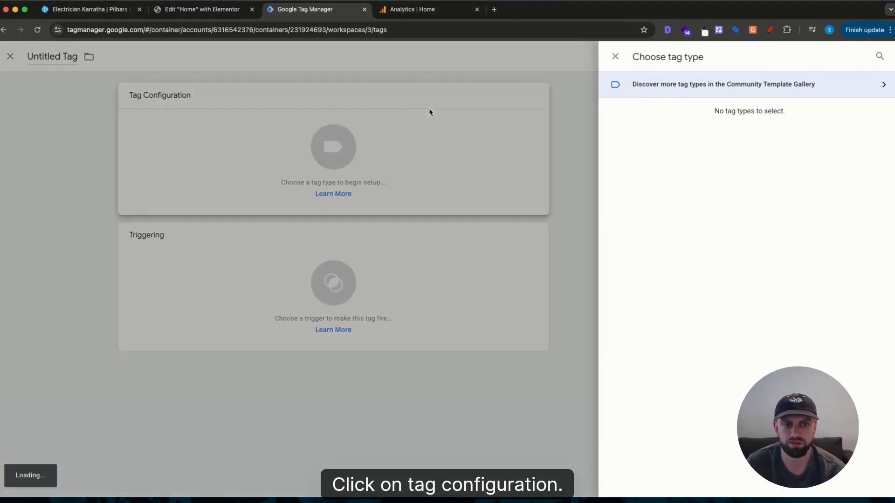
{"action": "left_click", "coordinate": [705, 146]}
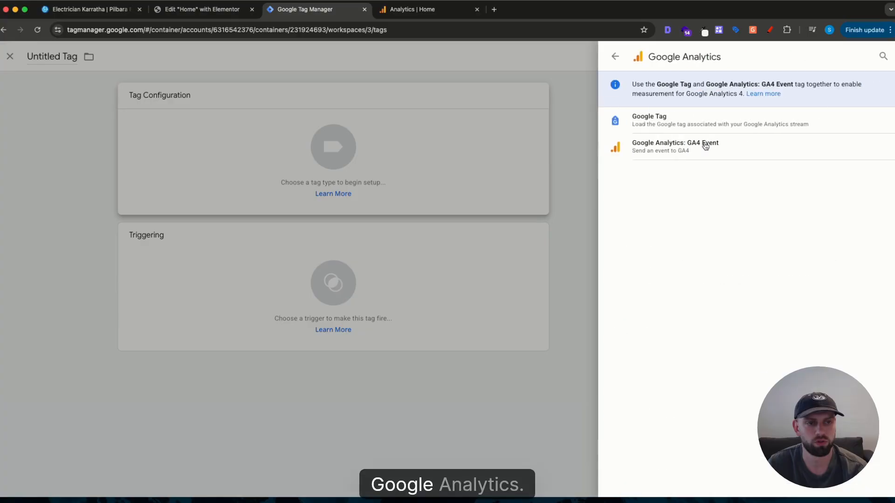
{"action": "left_click", "coordinate": [672, 148]}
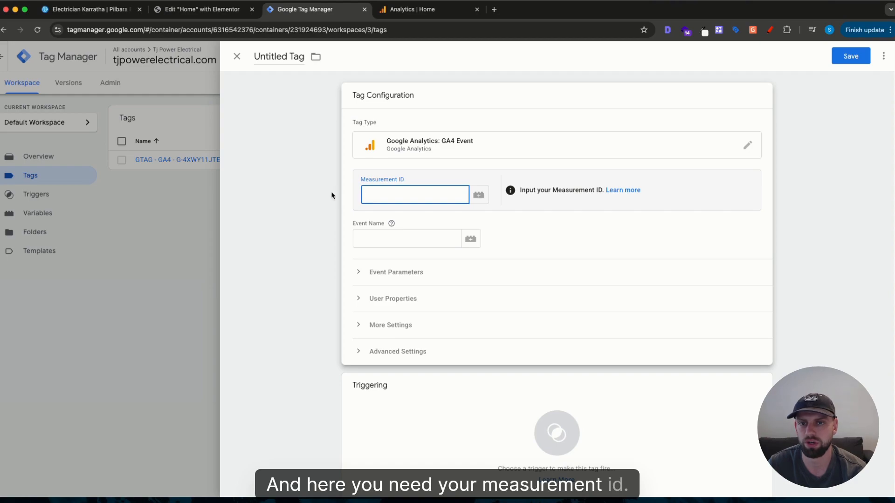
Copy the measurement ID from the TJ Power Electrical web stream in Google Analytics into the new tag's Measurement ID in Google Tag Manager
{"action": "left_click", "coordinate": [412, 9]}
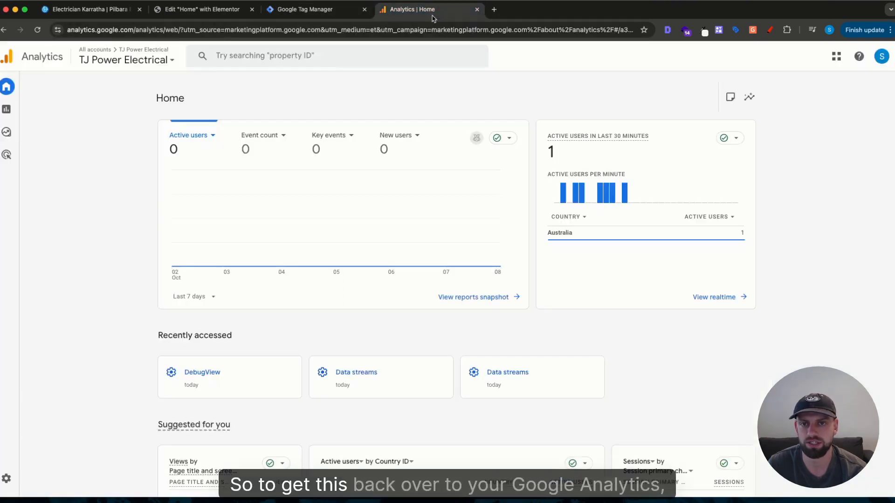
{"action": "left_click", "coordinate": [7, 478]}
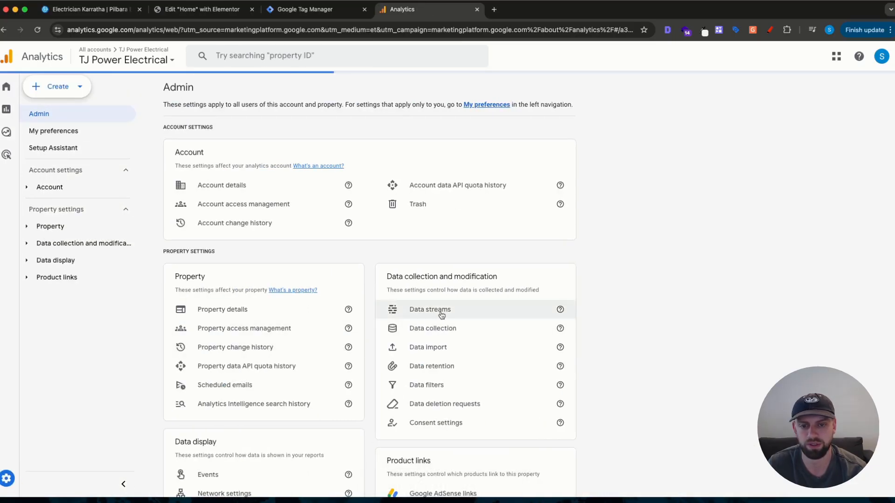
{"action": "left_click", "coordinate": [438, 309]}
{"action": "left_click", "coordinate": [703, 143]}
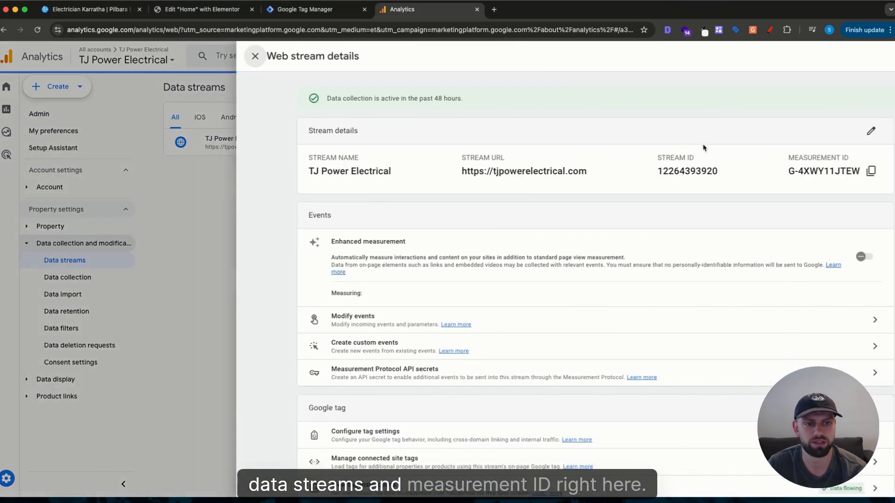
{"action": "left_click", "coordinate": [809, 170]}
{"action": "left_click", "coordinate": [305, 9]}
{"action": "left_click", "coordinate": [404, 197]}
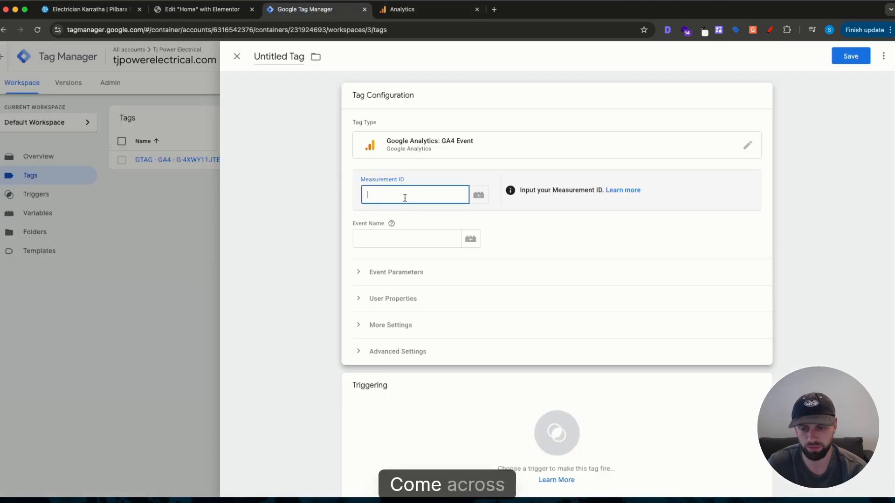
Set the GA4 event tag's event name to form_submission
{"action": "left_click", "coordinate": [389, 239]}
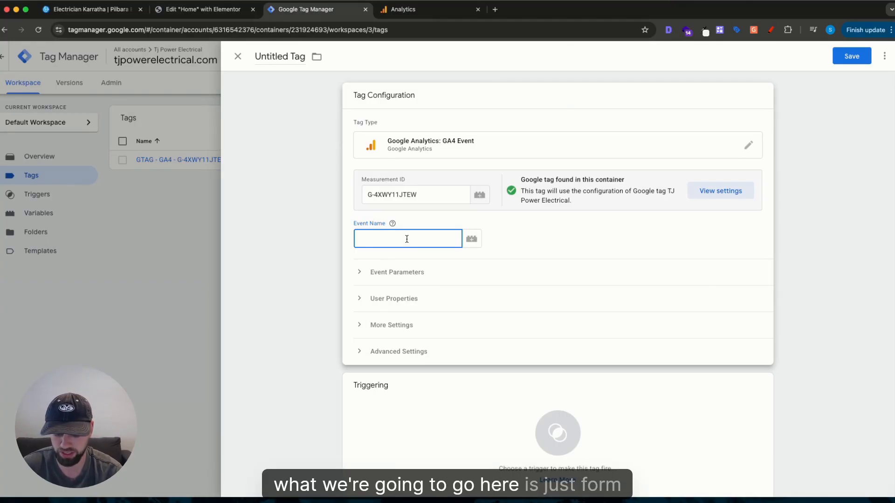
{"action": "type", "text": "_"}
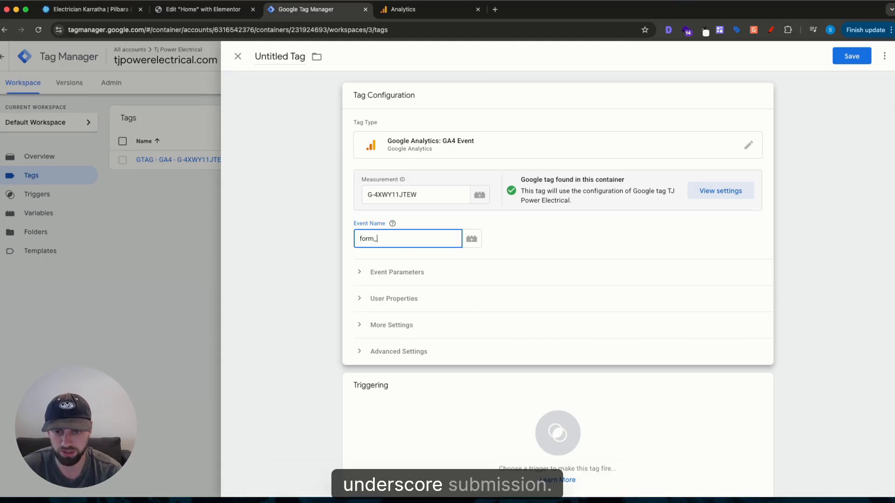
{"action": "type", "text": "submission"}
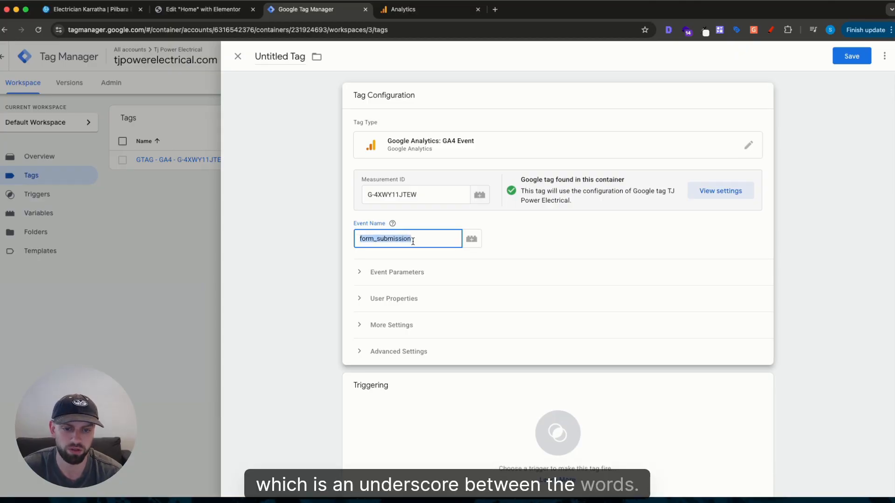
Add an event parameter named form_id to the tag, with the Form ID variable as its value
{"action": "left_click", "coordinate": [574, 280]}
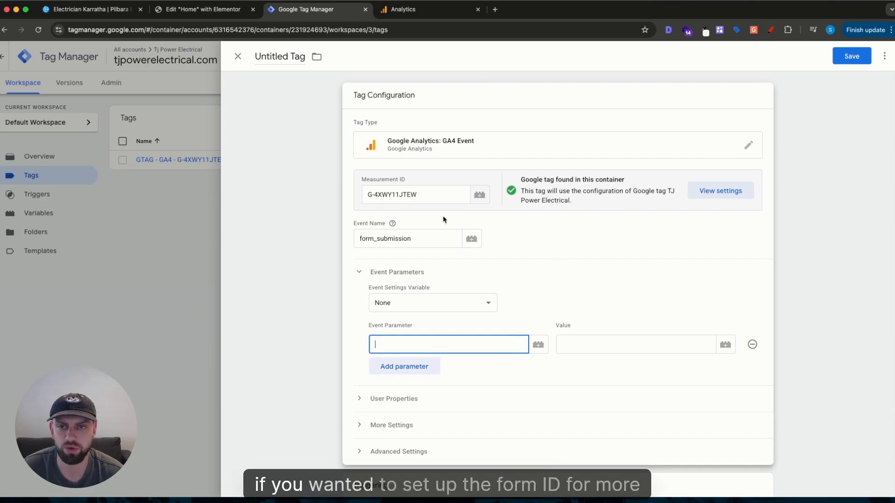
{"action": "scroll", "coordinate": [444, 220], "scroll_direction": "down", "scroll_amount": 1}
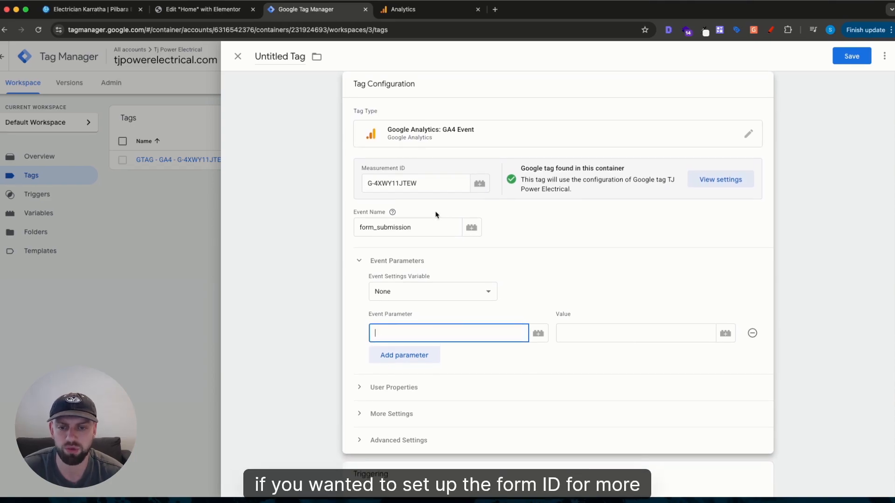
{"action": "left_click", "coordinate": [357, 261]}
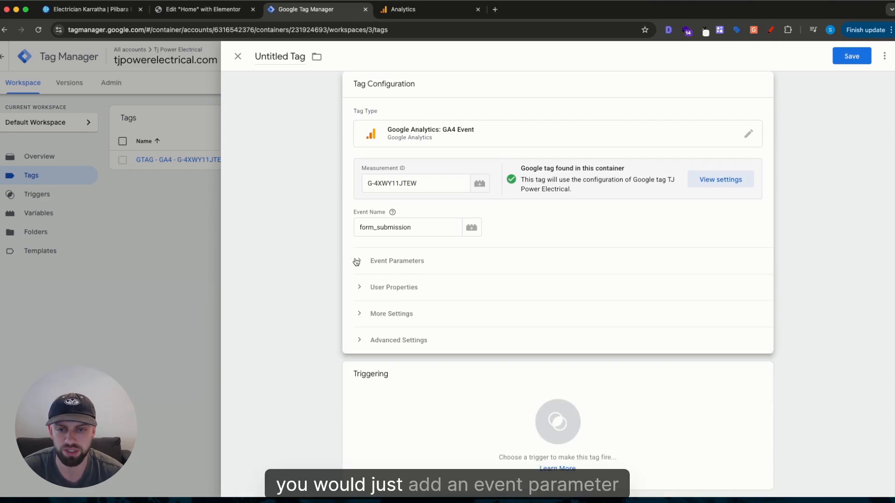
{"action": "left_click", "coordinate": [357, 262]}
{"action": "left_click", "coordinate": [408, 333]}
{"action": "type", "text": "form_id"}
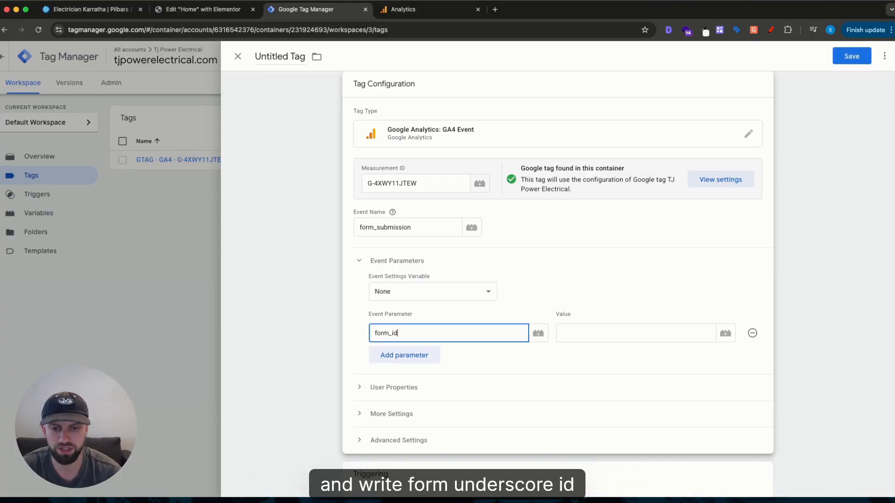
{"action": "left_click", "coordinate": [621, 325]}
{"action": "left_click", "coordinate": [725, 333]}
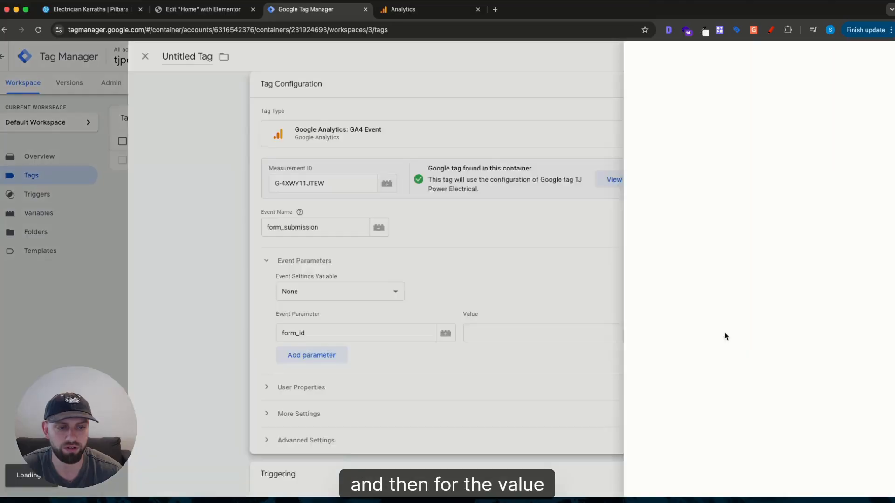
{"action": "left_click", "coordinate": [530, 252]}
Remove the form_id event parameter from the tag and collapse the event parameter settings
{"action": "scroll", "coordinate": [463, 256], "scroll_direction": "down", "scroll_amount": 1}
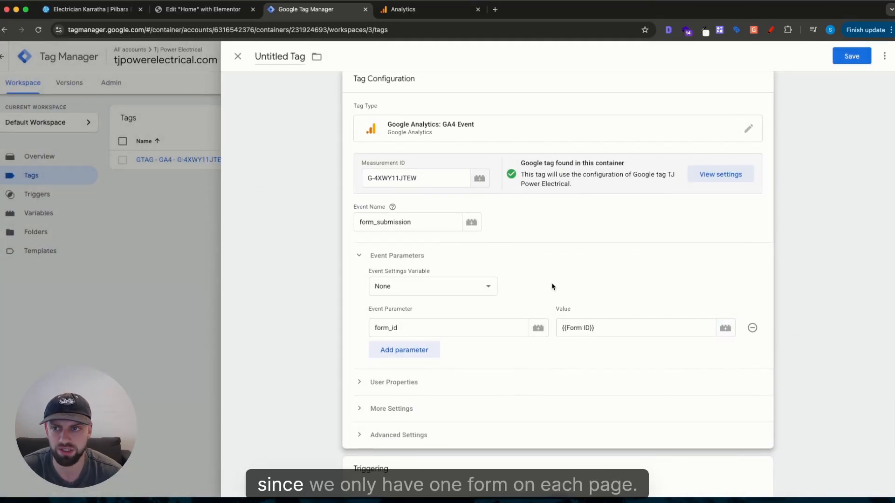
{"action": "left_click", "coordinate": [752, 329]}
{"action": "left_click", "coordinate": [361, 256]}
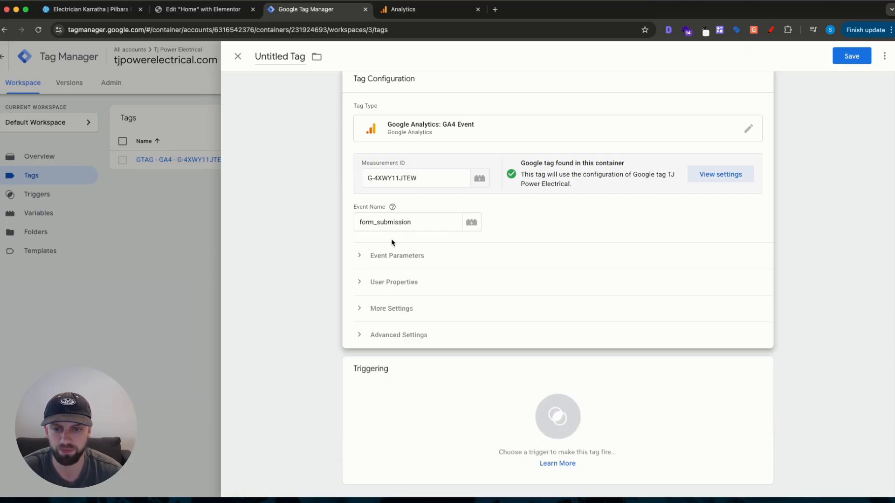
Set Elementor - Form Submission as the tag's firing trigger and save the tag under the name GA4 - Form_submission
{"action": "left_click", "coordinate": [395, 373]}
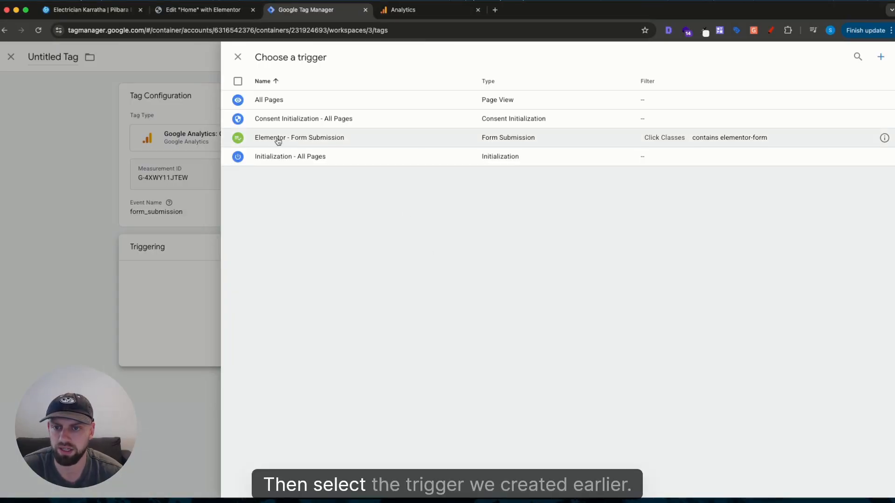
{"action": "left_click", "coordinate": [276, 141]}
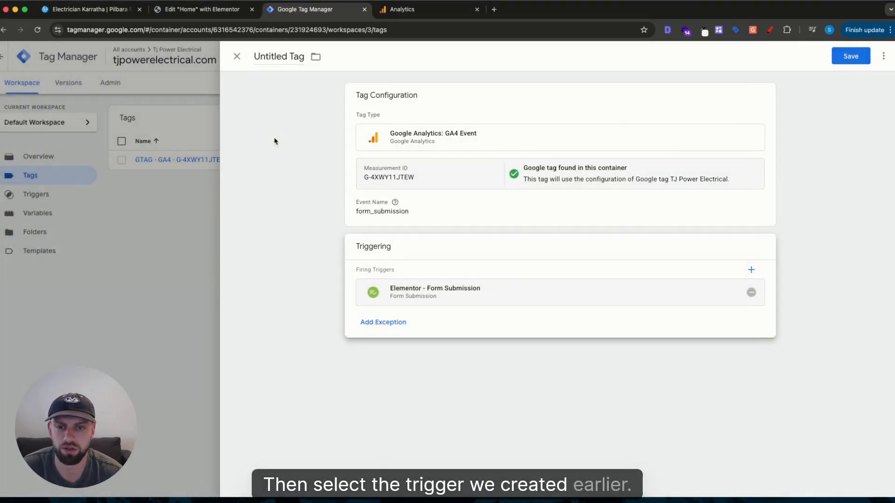
{"action": "left_click", "coordinate": [274, 60]}
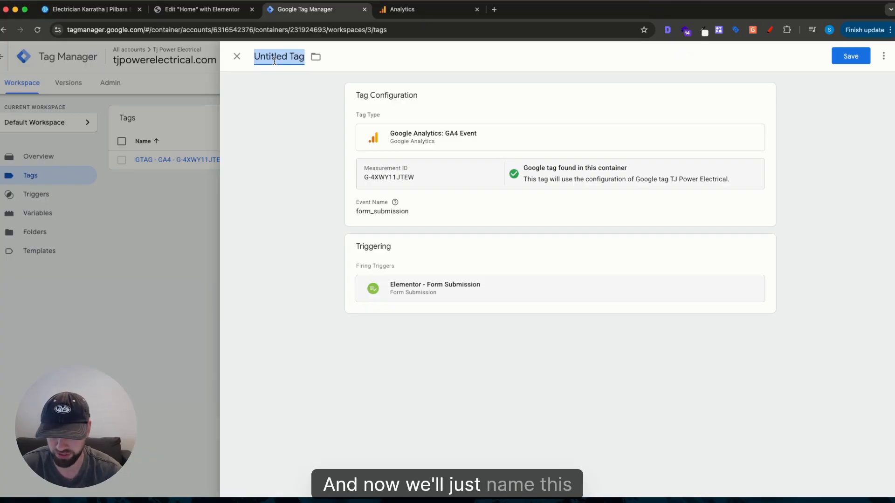
{"action": "type", "text": "GA4"}
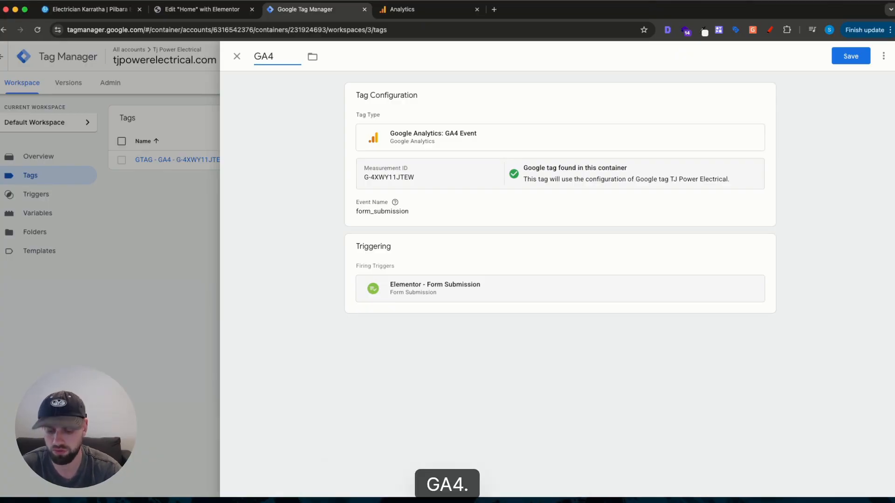
{"action": "type", "text": " - Form"}
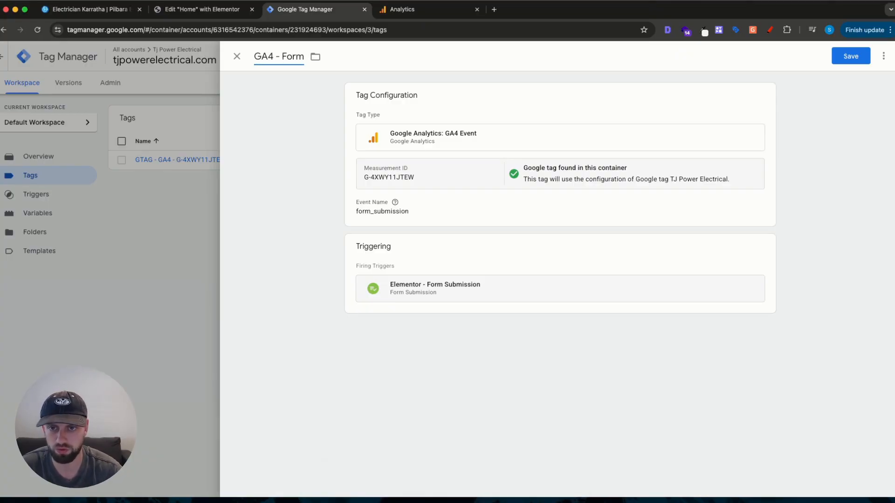
{"action": "type", "text": "_submission"}
{"action": "left_click", "coordinate": [851, 59]}
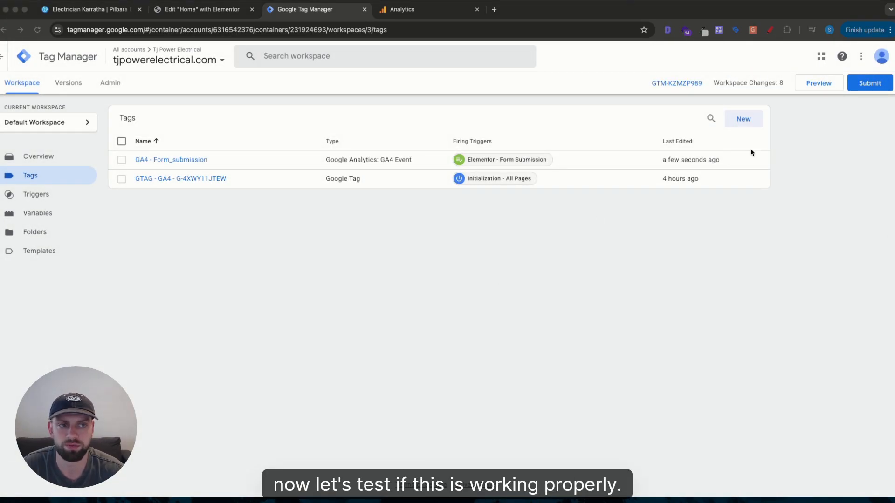
Preview the container with Tag Assistant and move the Tag Assistant box on the connected website away from the quote form
{"action": "left_click", "coordinate": [819, 84]}
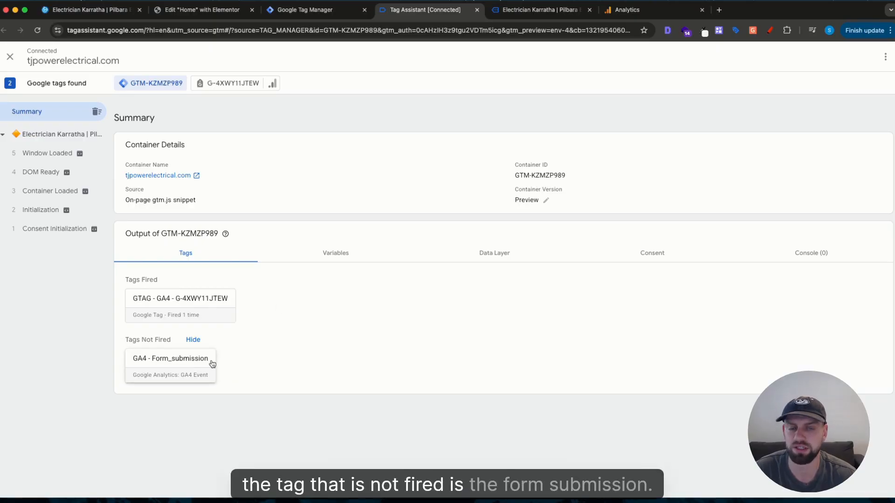
{"action": "left_click", "coordinate": [541, 9]}
{"action": "left_click_drag", "start_coordinate": [779, 407], "coordinate": [163, 351]}
Submit the Get A Free Quote form with test as name and message, plus a test email address and phone number
{"action": "left_click", "coordinate": [574, 231]}
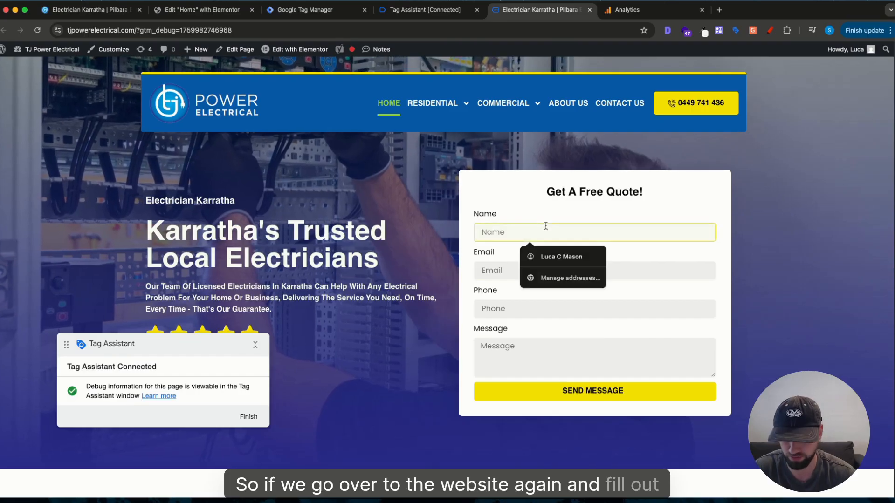
{"action": "type", "text": "test"}
{"action": "left_click", "coordinate": [523, 309]}
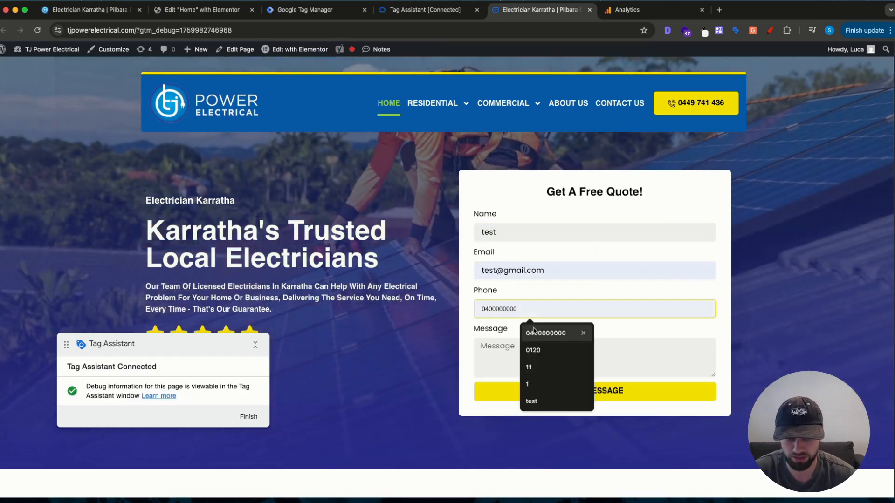
{"action": "left_click", "coordinate": [532, 332]}
{"action": "left_click", "coordinate": [543, 348]}
{"action": "type", "text": "test"}
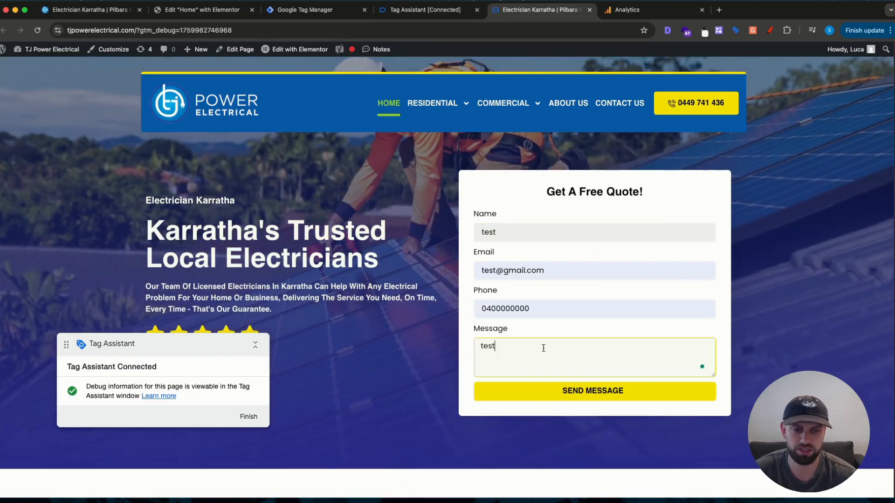
{"action": "left_click", "coordinate": [554, 390]}
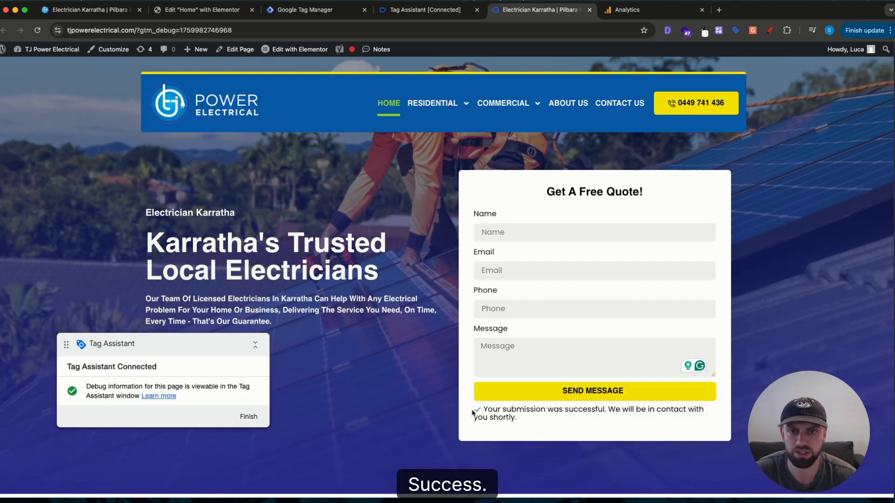
Return to Tag Assistant and examine the GA4 - Form_submission tag's event name and firing trigger filters
{"action": "left_click", "coordinate": [417, 10]}
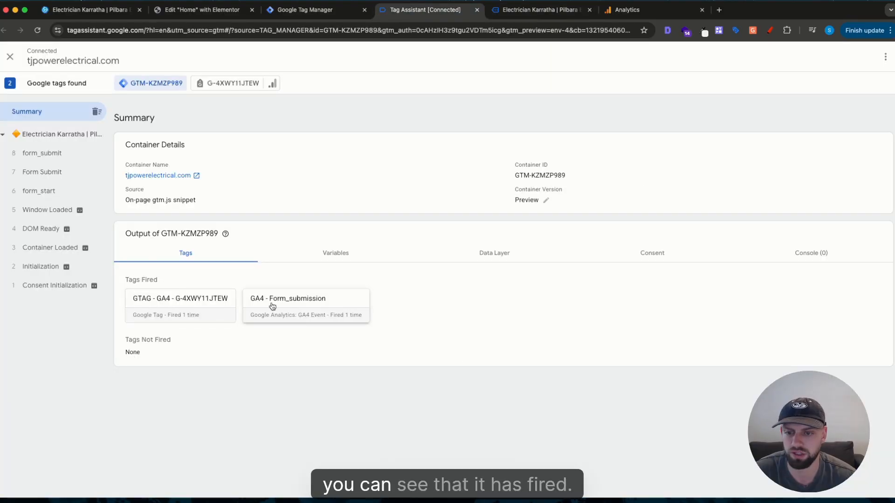
{"action": "left_click", "coordinate": [301, 306]}
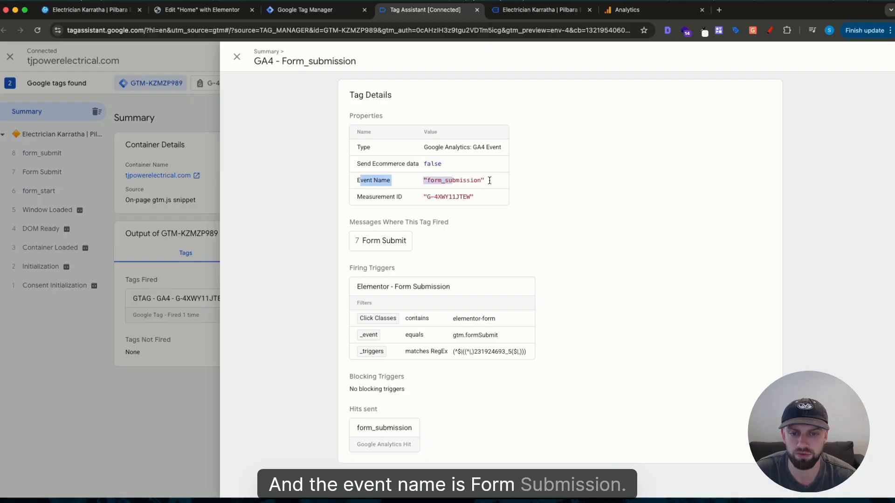
{"action": "left_click", "coordinate": [493, 318]}
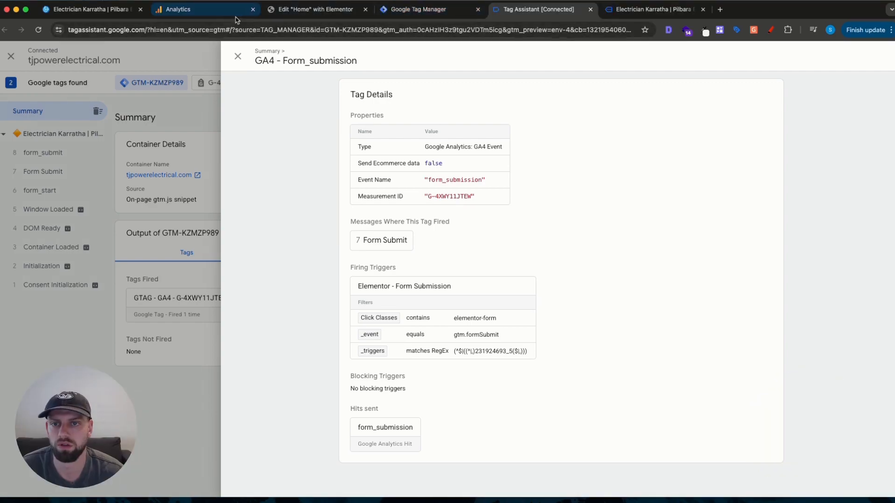
Switch to Google Analytics and check the TJ Power Electrical property's DebugView for the form_submission event
{"action": "left_click", "coordinate": [213, 14]}
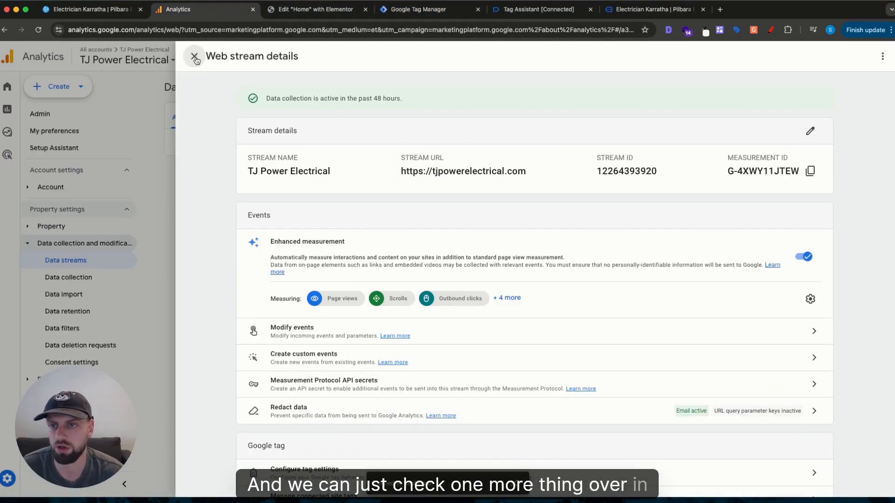
{"action": "left_click", "coordinate": [195, 59]}
{"action": "left_click", "coordinate": [7, 478]}
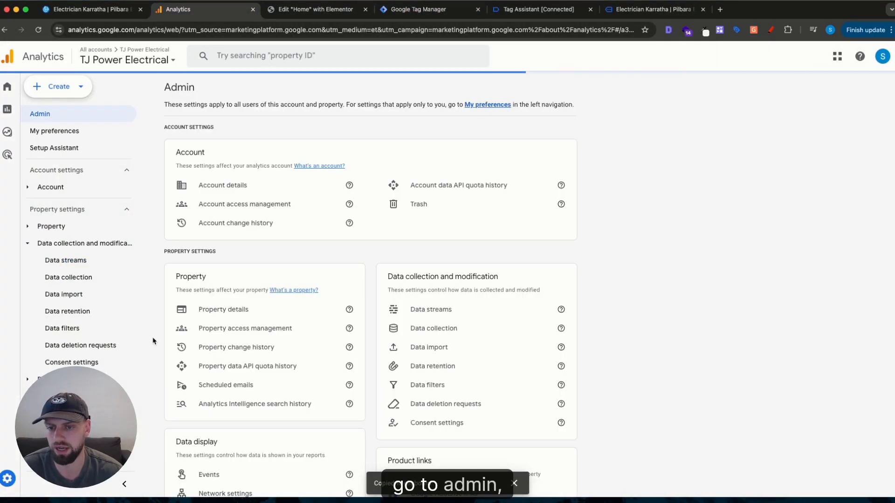
{"action": "scroll", "coordinate": [266, 408], "scroll_direction": "down", "scroll_amount": 5}
{"action": "left_click", "coordinate": [230, 485]}
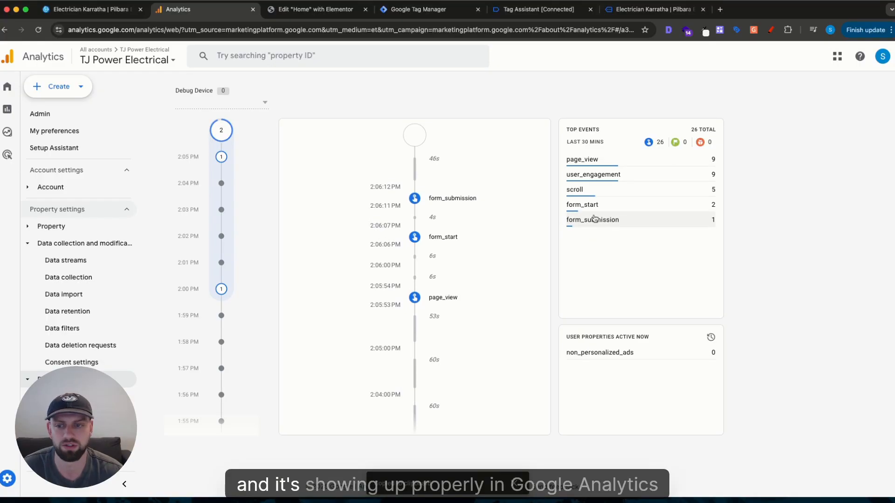
{"action": "scroll", "coordinate": [240, 247], "scroll_direction": "down", "scroll_amount": 2}
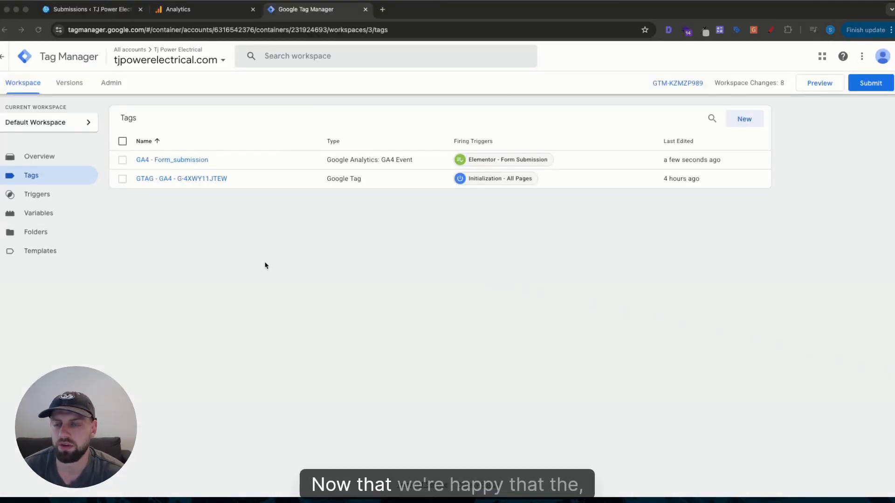
{"action": "left_click", "coordinate": [215, 15]}
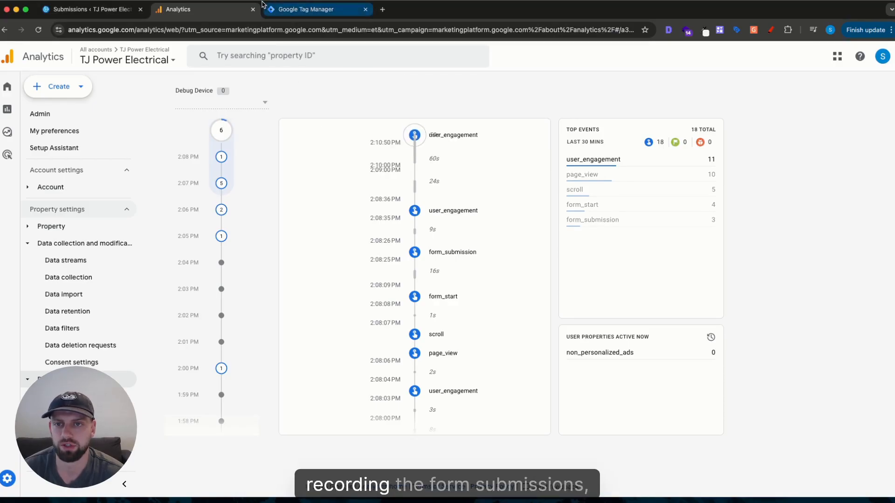
Return to Google Tag Manager and publish the workspace changes to Live as a version named Form Submission - Elementor
{"action": "left_click", "coordinate": [306, 9]}
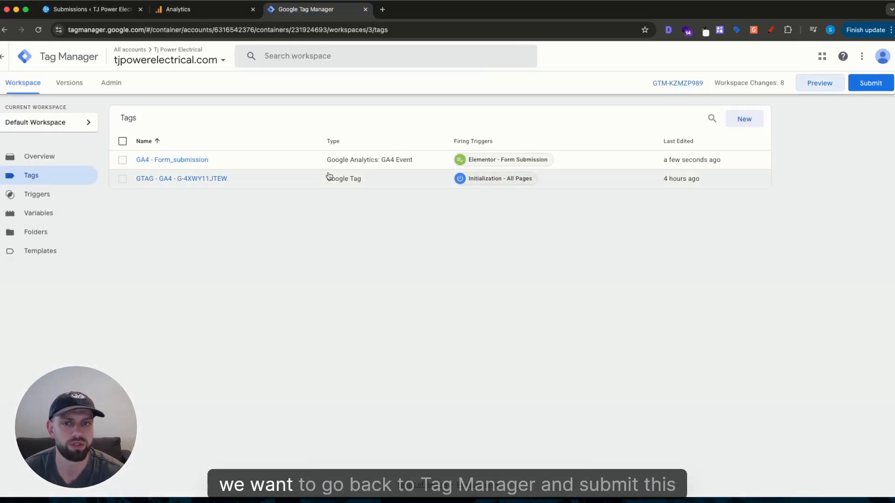
{"action": "left_click", "coordinate": [870, 84]}
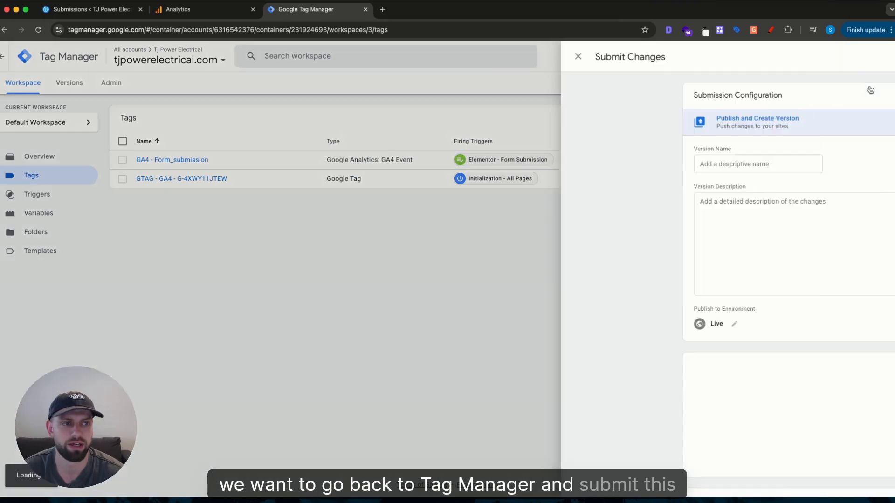
{"action": "type", "text": "F"}
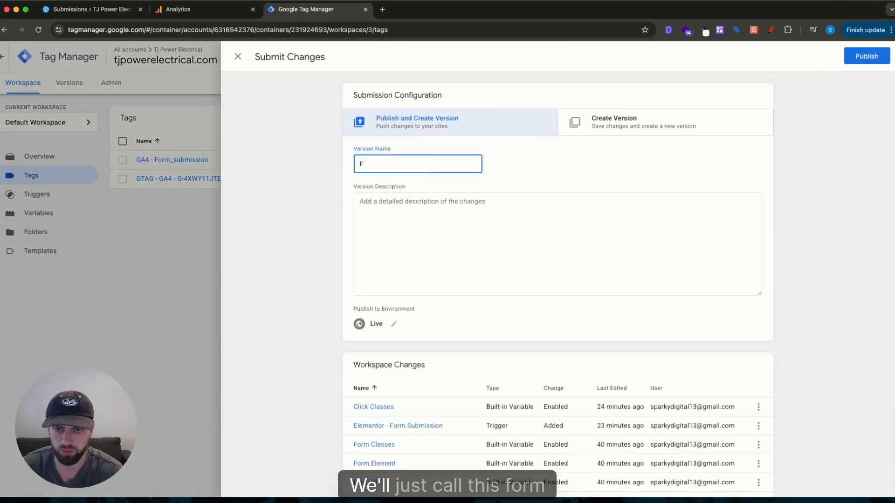
{"action": "type", "text": "orm Subm"}
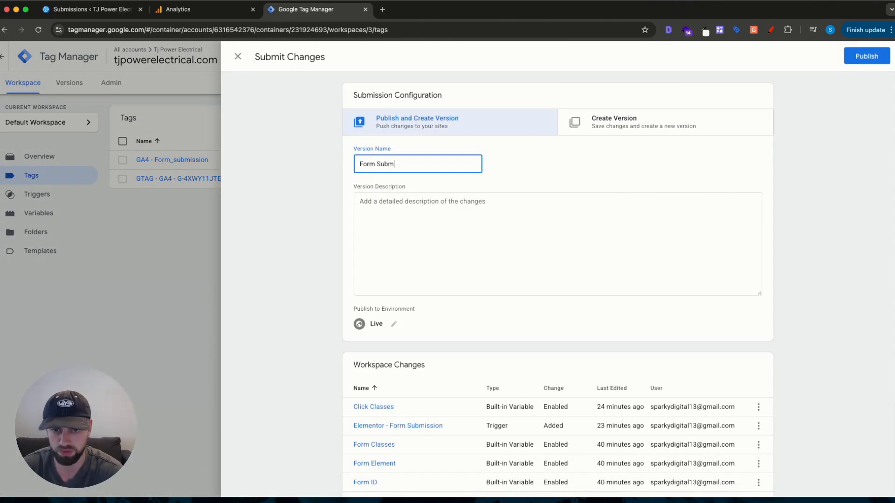
{"action": "type", "text": "ission - Elementor"}
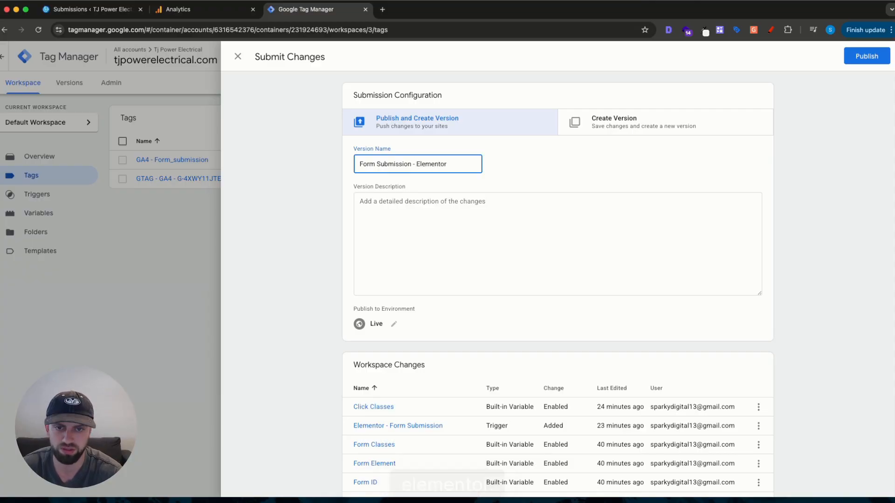
{"action": "left_click", "coordinate": [866, 56]}
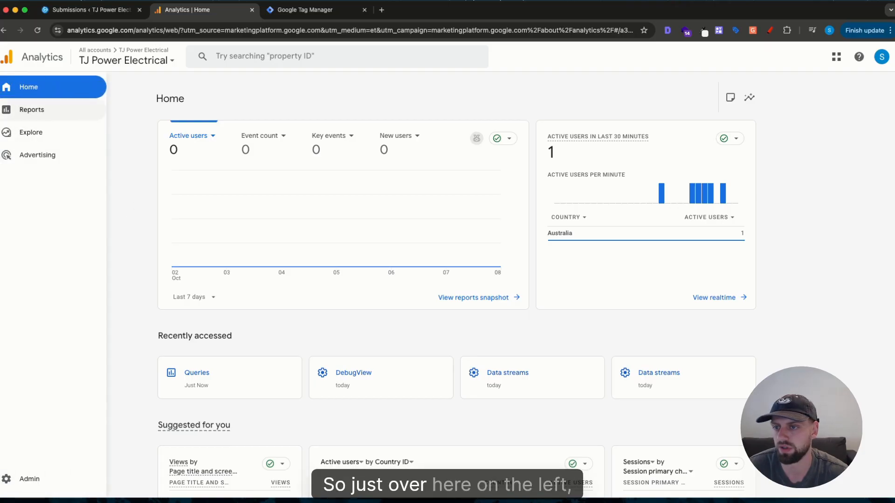
In Google Analytics, open the Events report under user engagement and examine its event chart and table
{"action": "left_click", "coordinate": [7, 110]}
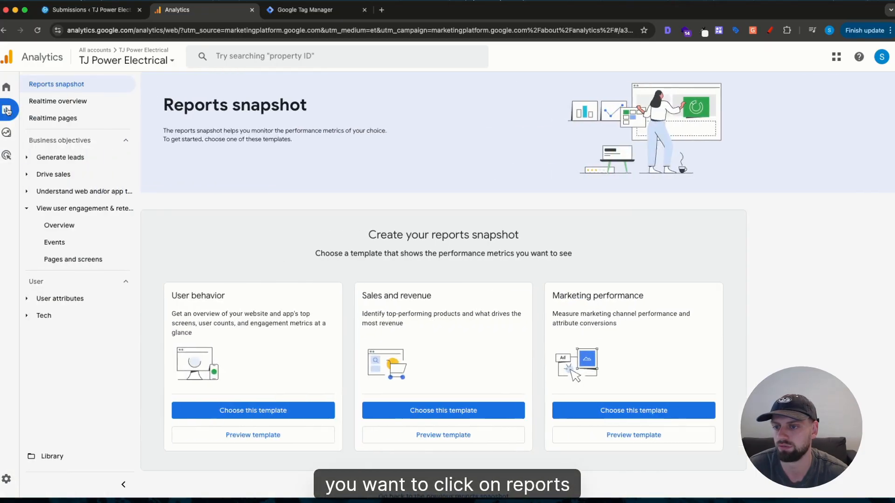
{"action": "left_click", "coordinate": [49, 244]}
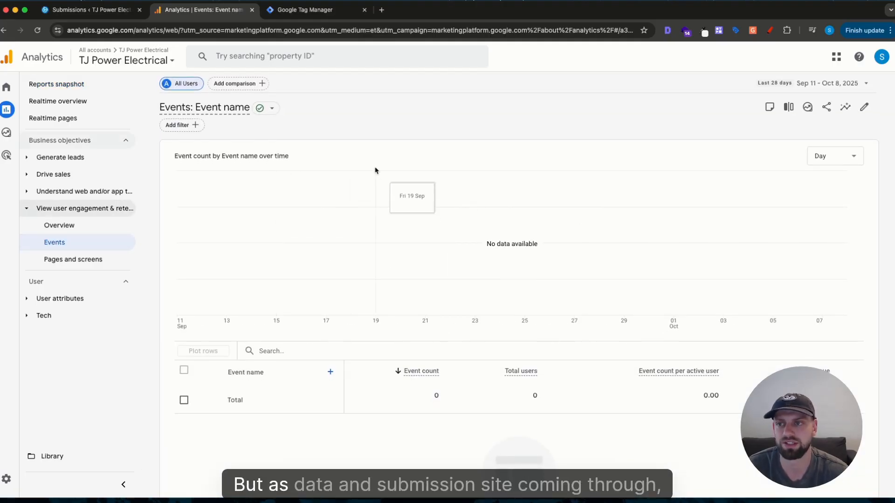
{"action": "scroll", "coordinate": [424, 154], "scroll_direction": "down", "scroll_amount": 2}
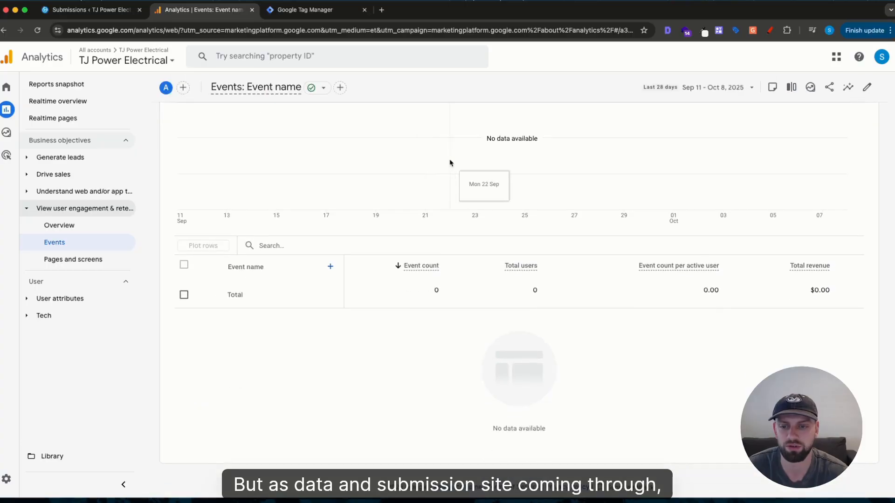
{"action": "scroll", "coordinate": [261, 275], "scroll_direction": "up", "scroll_amount": 2}
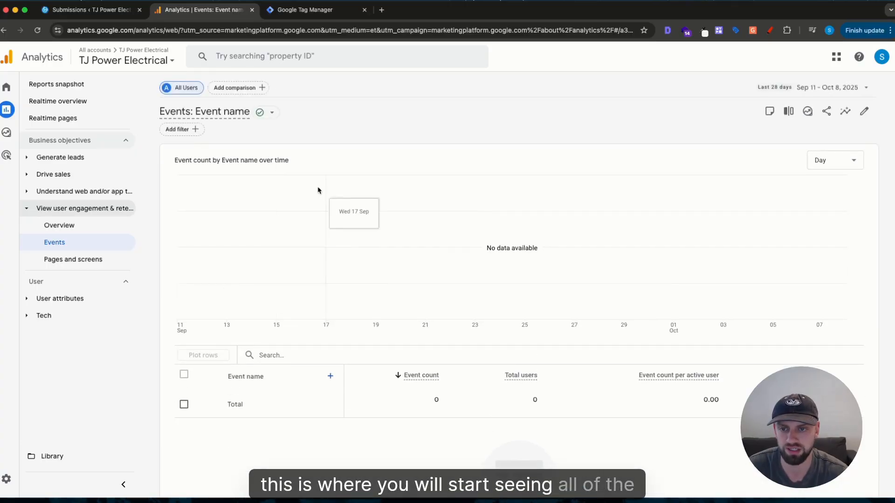
{"action": "scroll", "coordinate": [258, 282], "scroll_direction": "down", "scroll_amount": 3}
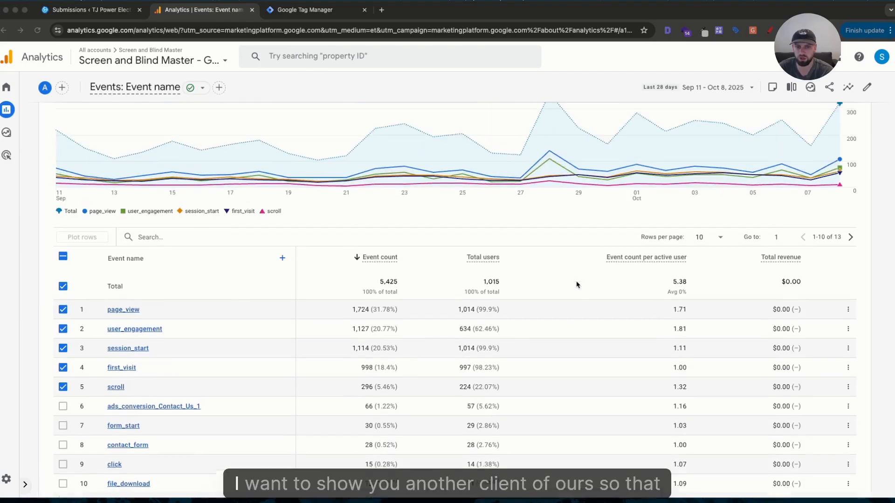
Look at the key event options for the contact_form and first_visit rows of the Screen and Blind Master events table
{"action": "scroll", "coordinate": [577, 284], "scroll_direction": "down", "scroll_amount": 1}
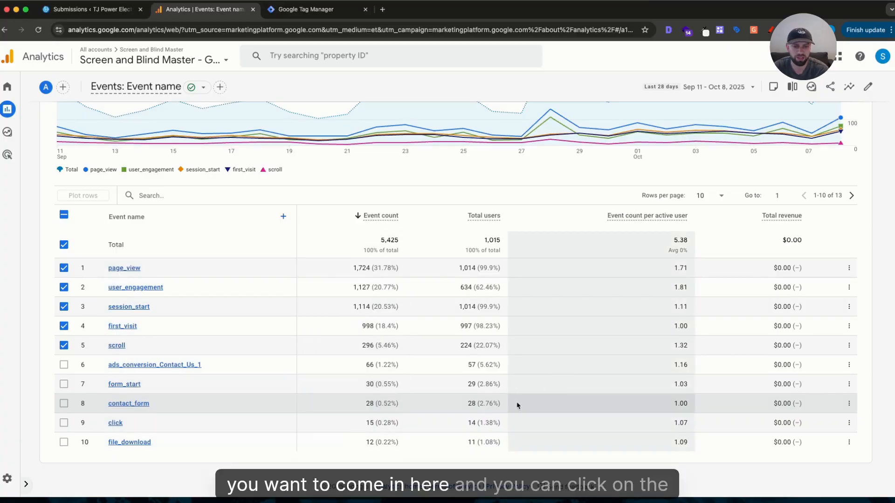
{"action": "left_click", "coordinate": [848, 404]}
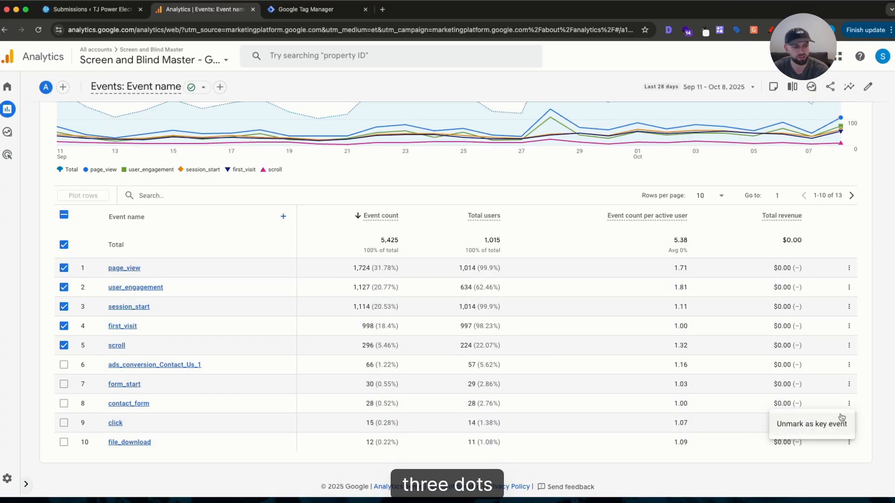
{"action": "left_click", "coordinate": [871, 375]}
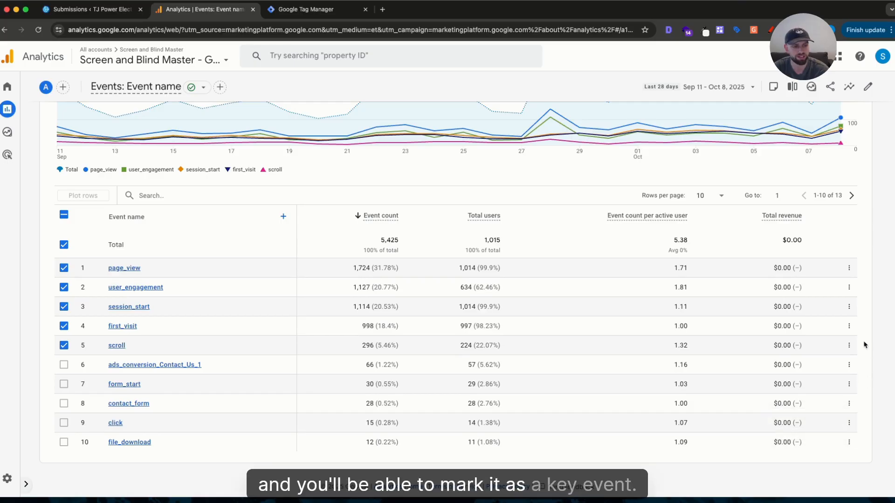
{"action": "left_click", "coordinate": [849, 325]}
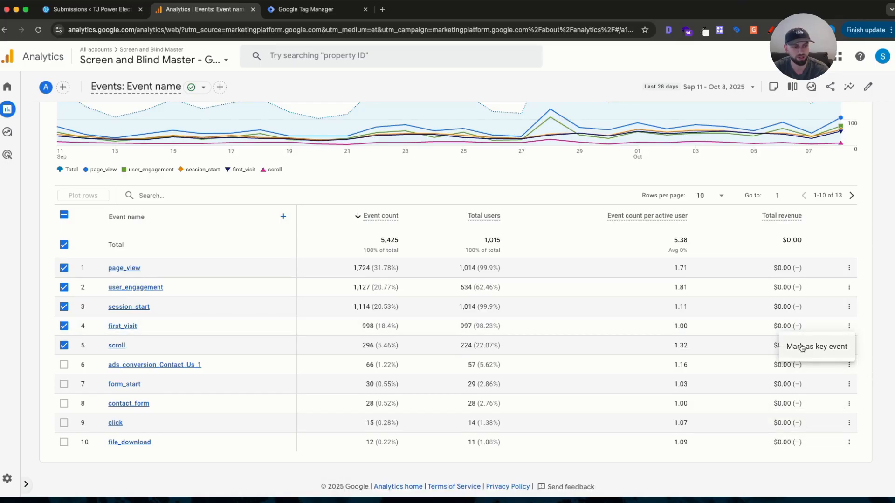
{"action": "left_click", "coordinate": [882, 348]}
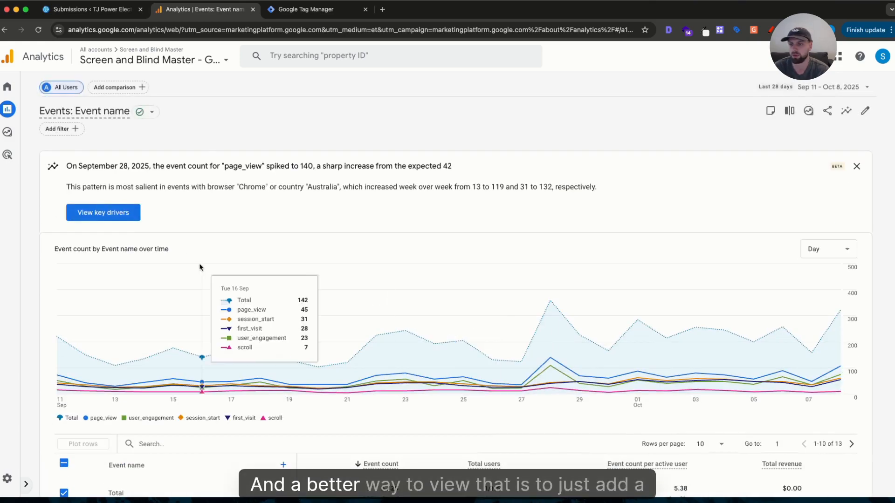
Filter the Events report with the condition Is key event exactly matches true
{"action": "left_click", "coordinate": [80, 132]}
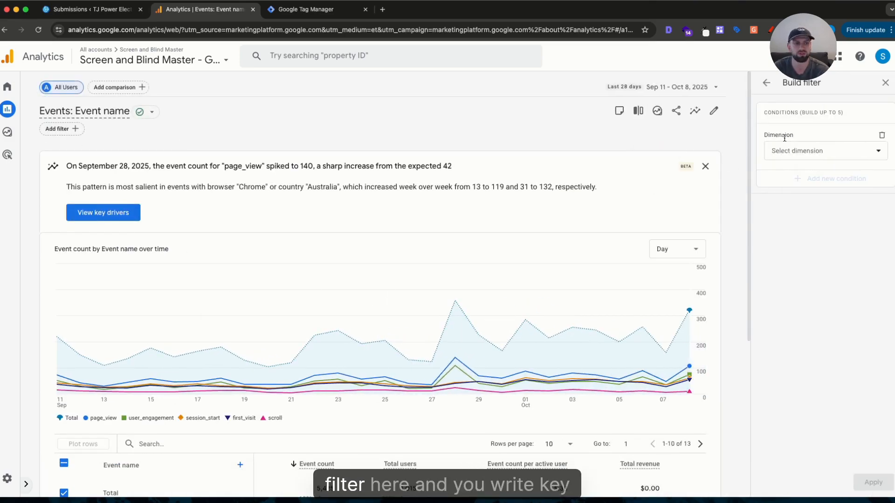
{"action": "left_click", "coordinate": [789, 150]}
{"action": "type", "text": "key"}
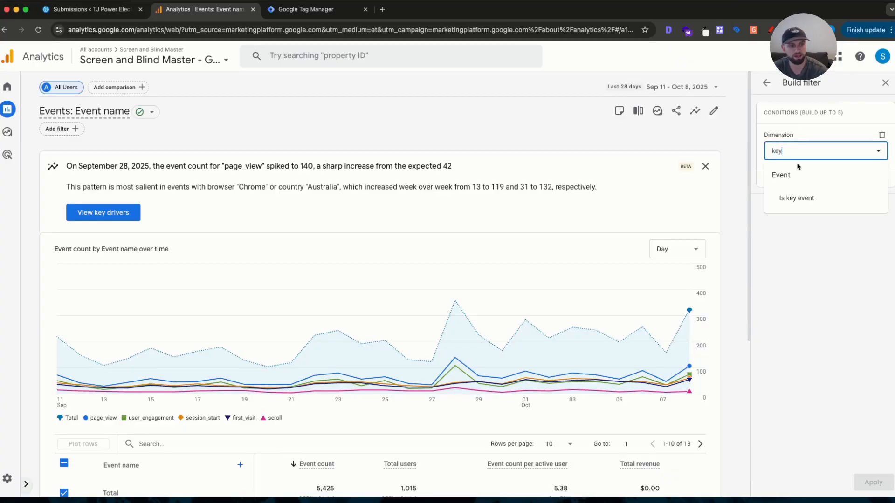
{"action": "left_click", "coordinate": [819, 196]}
{"action": "left_click", "coordinate": [794, 185]}
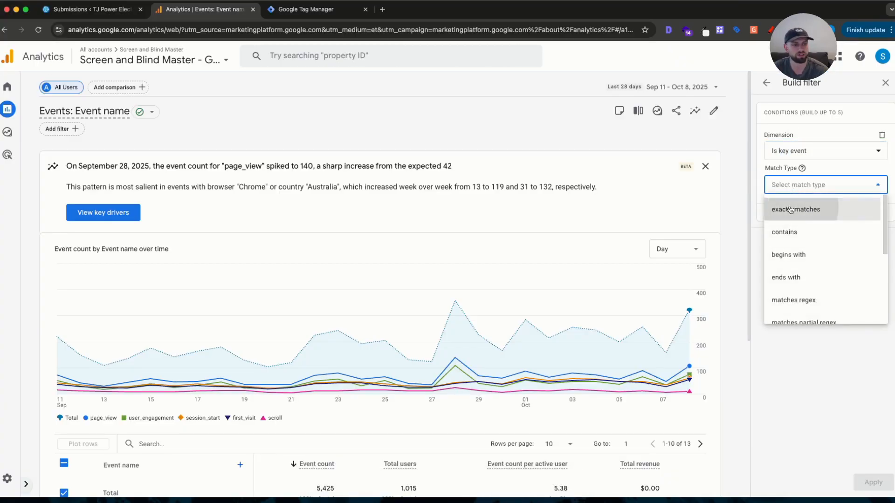
{"action": "left_click", "coordinate": [798, 206]}
{"action": "left_click", "coordinate": [801, 217]}
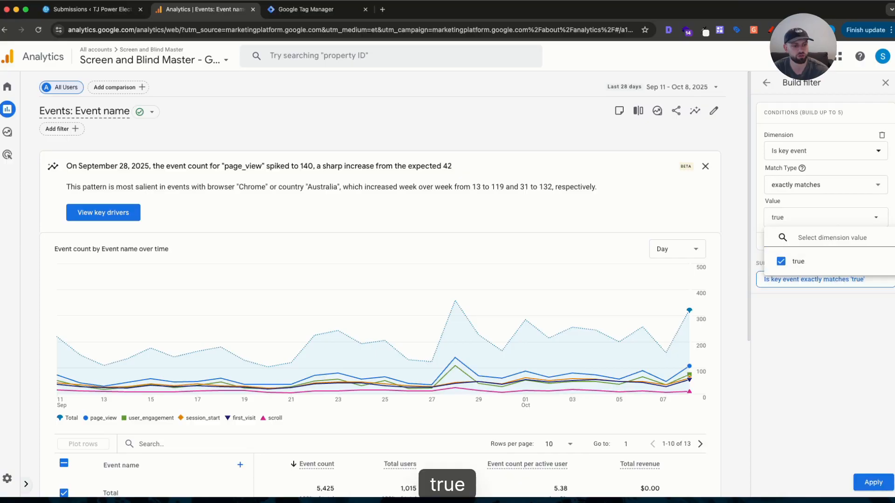
{"action": "left_click", "coordinate": [873, 482]}
Examine the total users of the filtered key events, especially contact_form, and the report's date range
{"action": "scroll", "coordinate": [449, 208], "scroll_direction": "down", "scroll_amount": 5}
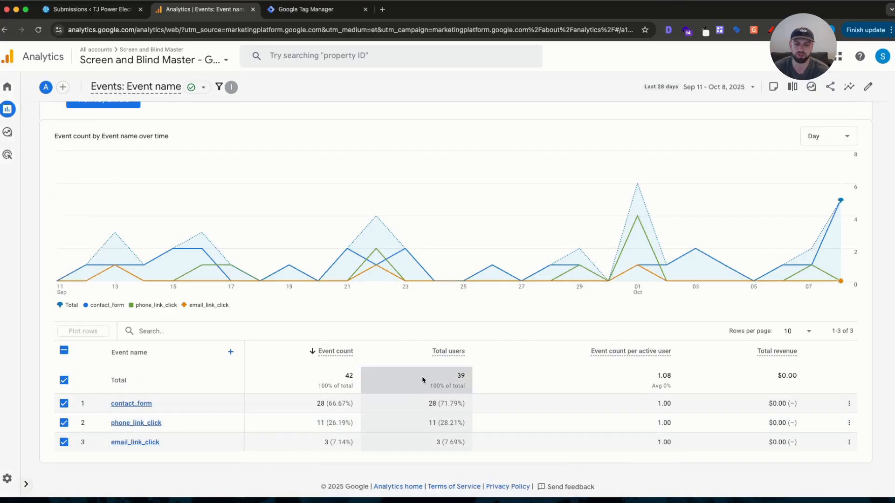
{"action": "left_click_drag", "start_coordinate": [423, 405], "coordinate": [437, 404]}
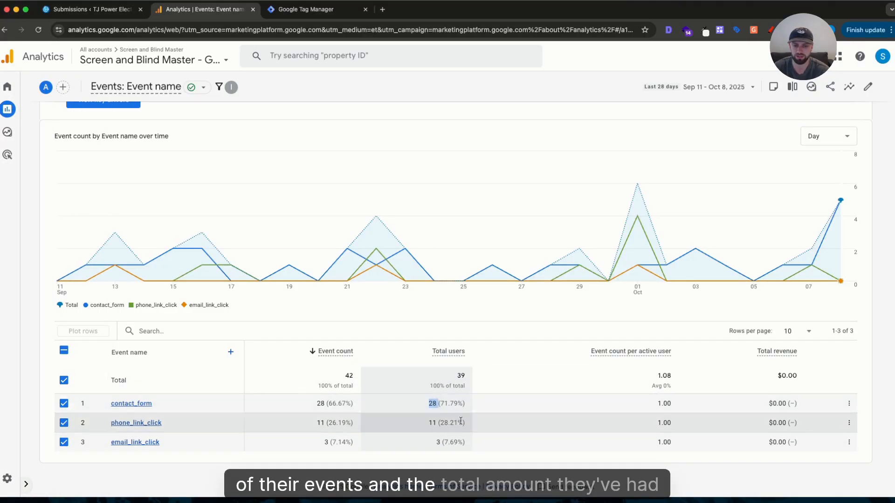
{"action": "left_click", "coordinate": [718, 87]}
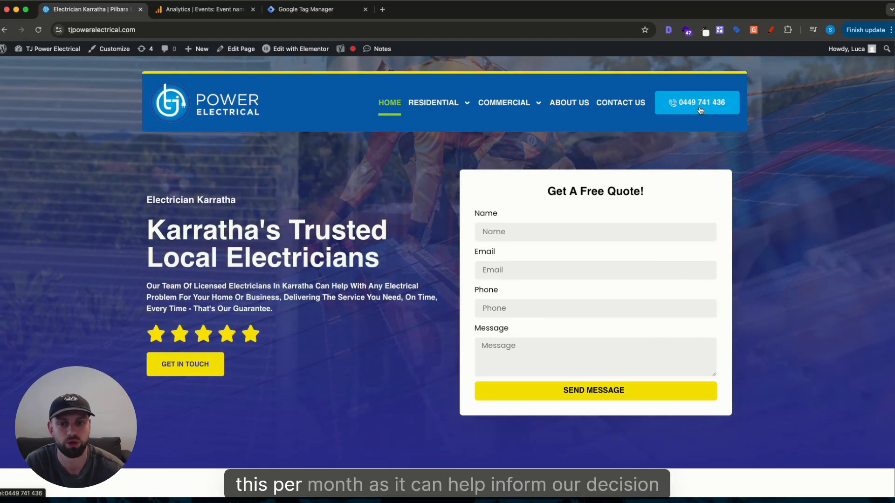
{"action": "scroll", "coordinate": [700, 110], "scroll_direction": "down", "scroll_amount": 1}
{"action": "scroll", "coordinate": [699, 110], "scroll_direction": "down", "scroll_amount": 2}
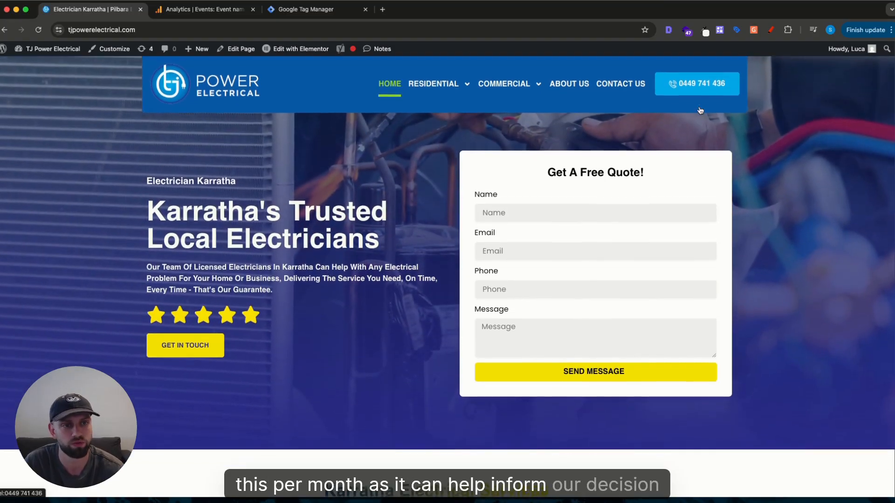
{"action": "scroll", "coordinate": [410, 164], "scroll_direction": "down", "scroll_amount": 2}
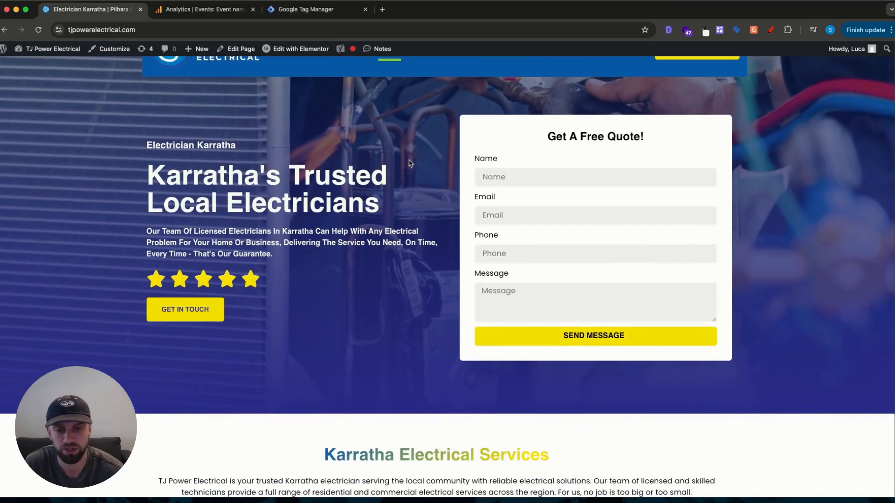
{"action": "scroll", "coordinate": [409, 165], "scroll_direction": "down", "scroll_amount": 5}
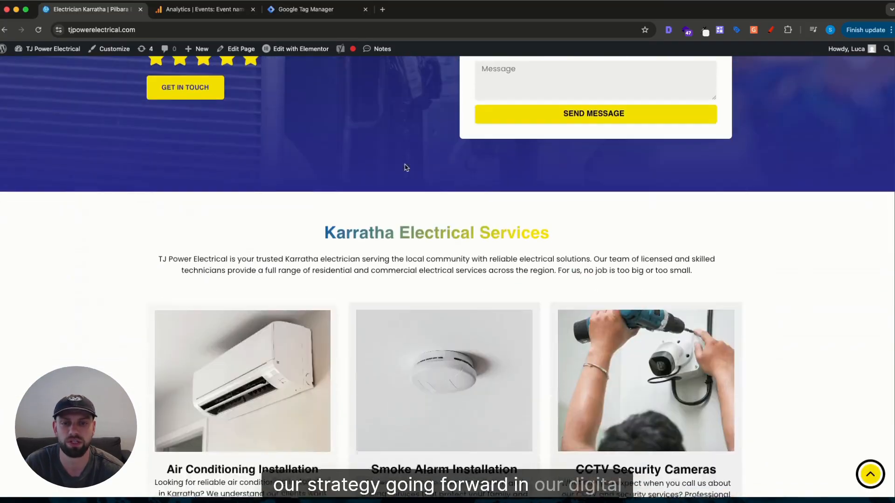